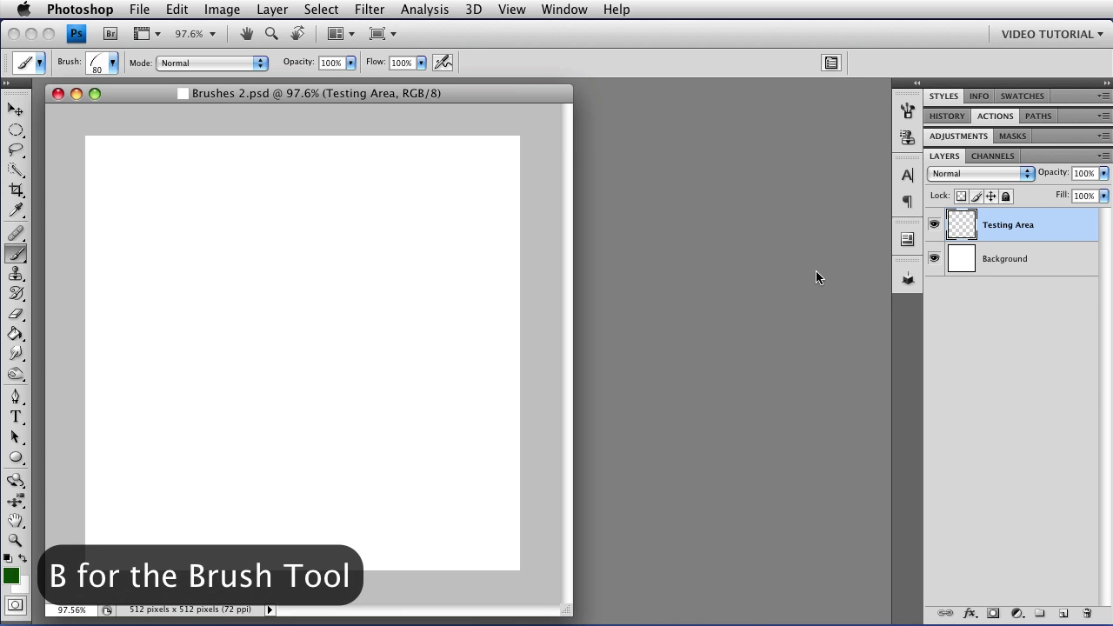
Open the Brushes panel for the curved grass brush at its 80 px master diameter
left_click(907, 111)
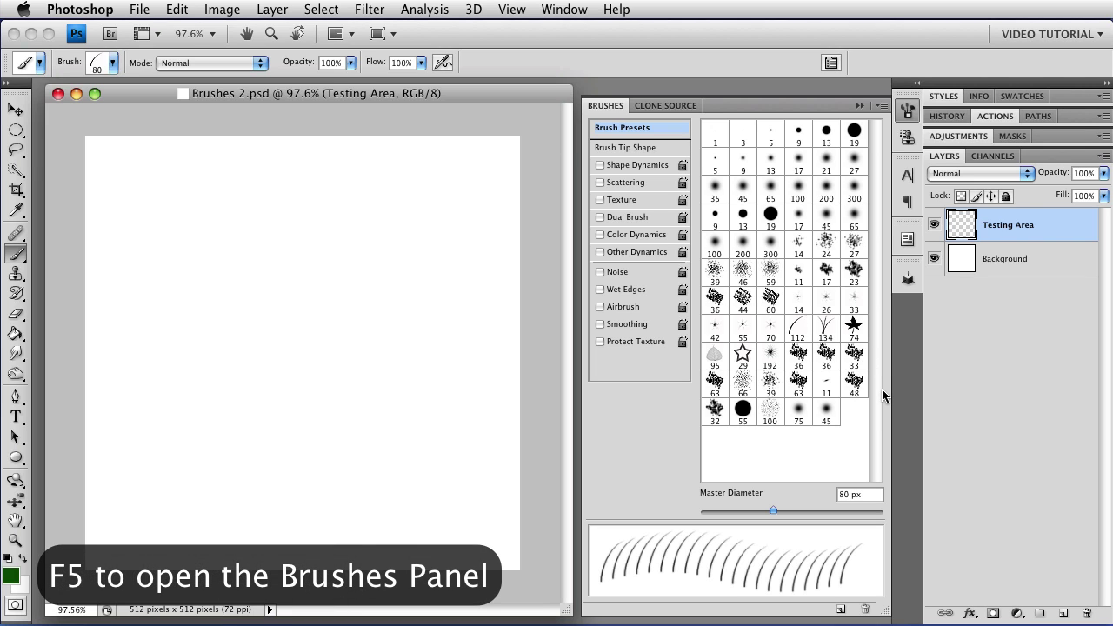
Paint dense green grass strokes with Spacing turned off, then re-enable Spacing at 50%
left_click(642, 149)
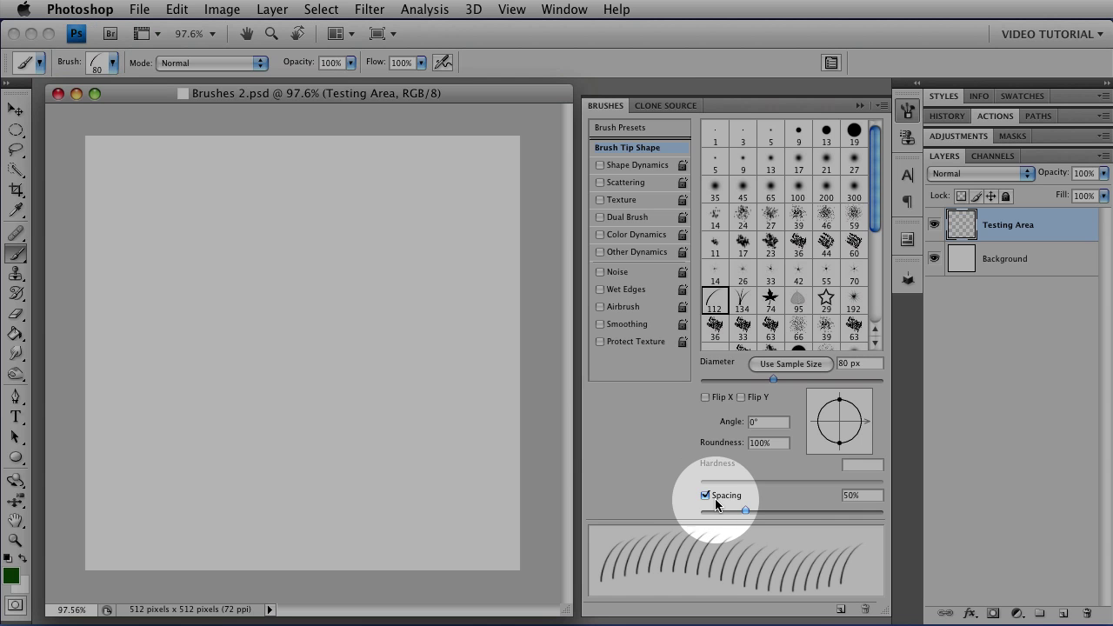
left_click(705, 495)
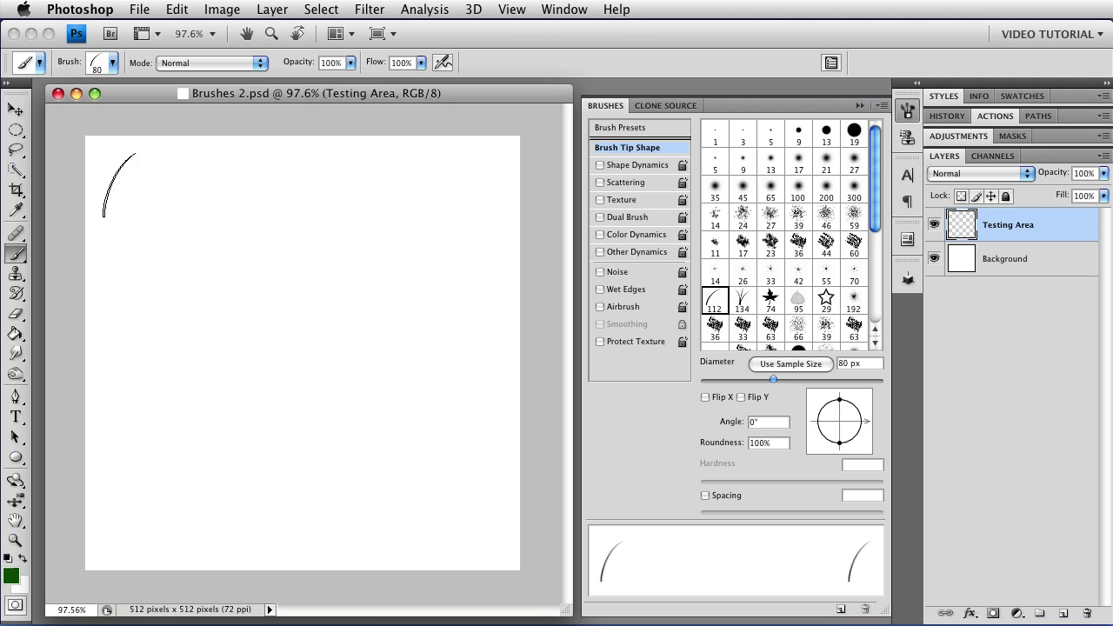
mouse_move(121, 185)
left_mouse_down()
mouse_move(160, 177)
mouse_move(172, 185)
mouse_move(158, 198)
mouse_move(183, 213)
mouse_move(143, 266)
mouse_move(144, 286)
mouse_move(190, 303)
mouse_move(163, 360)
mouse_move(162, 459)
mouse_move(240, 423)
mouse_move(295, 254)
mouse_move(423, 237)
mouse_move(390, 313)
mouse_move(402, 359)
mouse_move(429, 386)
mouse_move(420, 417)
mouse_move(435, 513)
mouse_move(248, 543)
left_mouse_up()
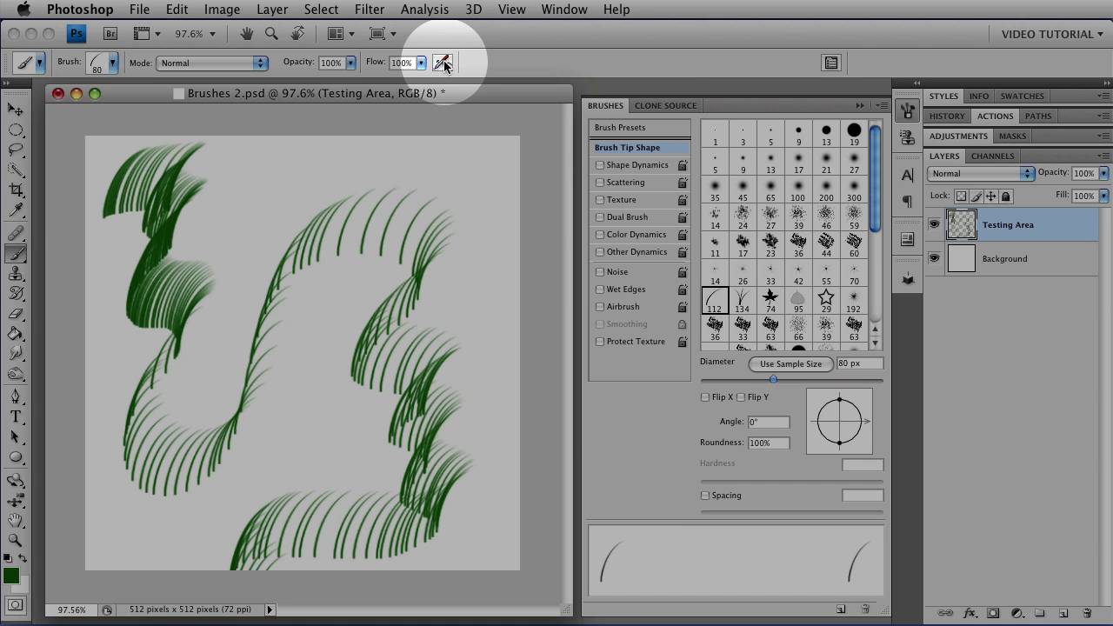
left_click(444, 66)
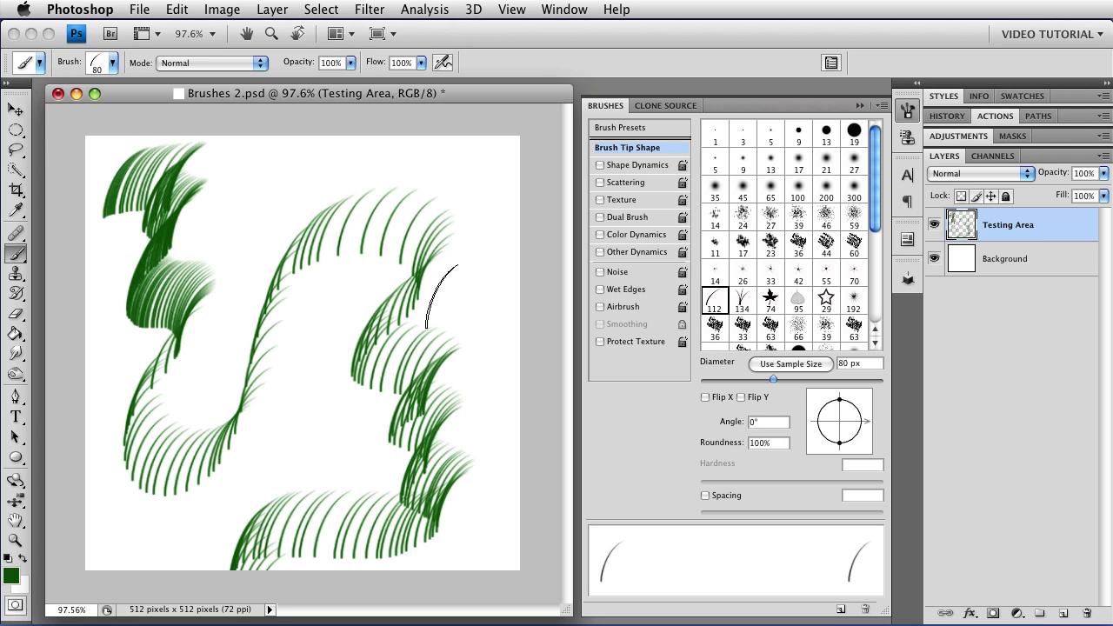
left_click(705, 494)
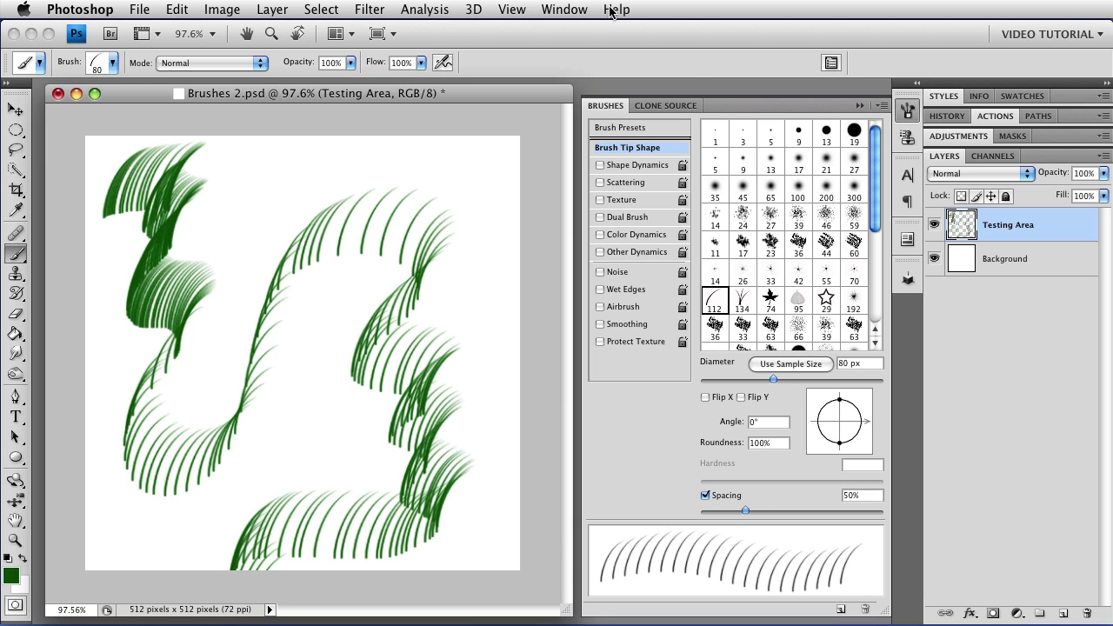
Undo the grass strokes and enable Shape Dynamics, showing its Pen Pressure size settings
key("super+z")
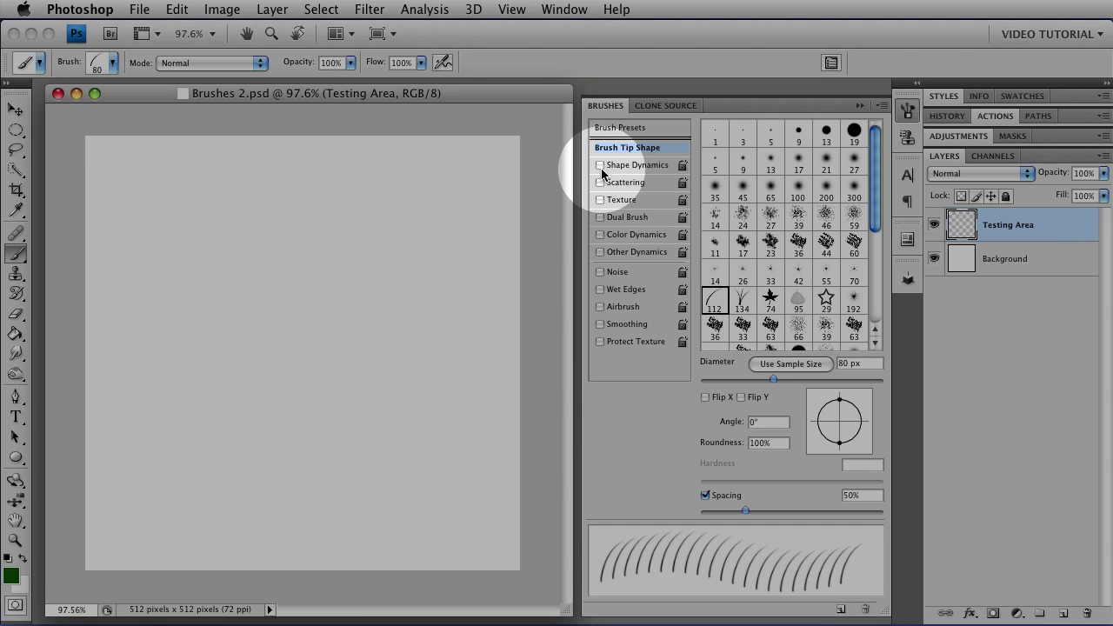
left_click(600, 165)
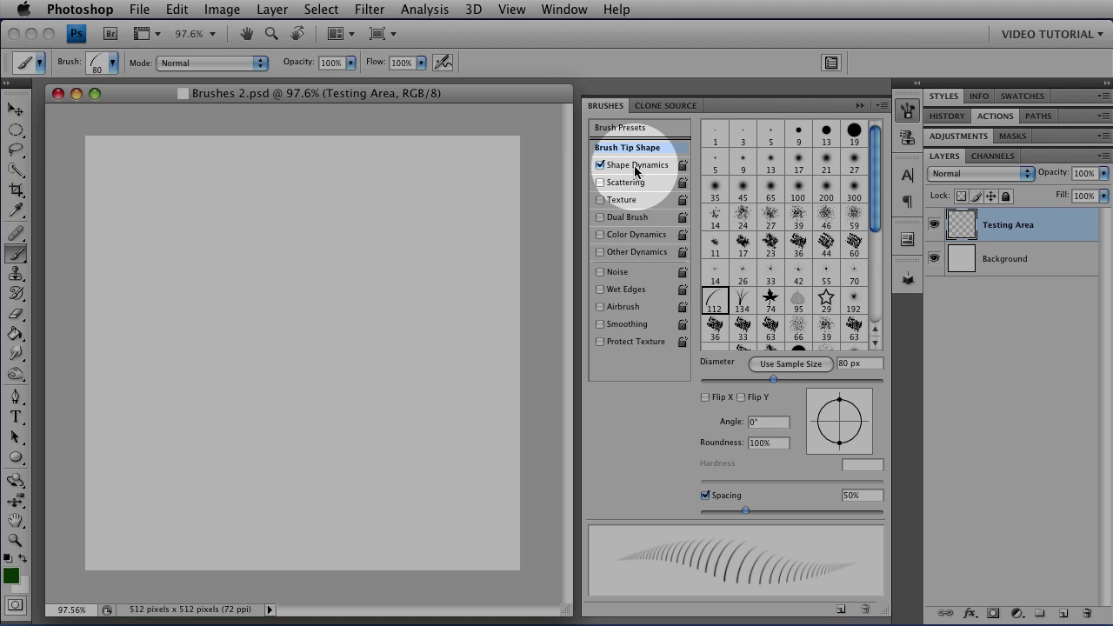
left_click(628, 165)
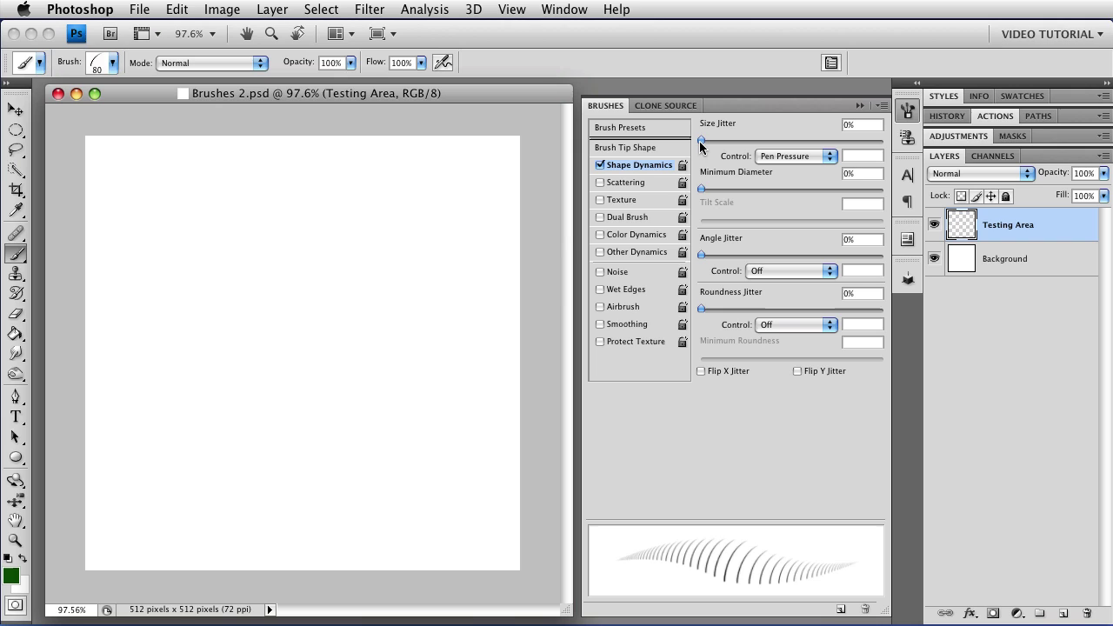
Set Size Jitter to 100%, paint two rows of size-varied grass blades, then undo them
mouse_move(702, 143)
left_mouse_down()
mouse_move(837, 137)
mouse_move(889, 150)
left_mouse_up()
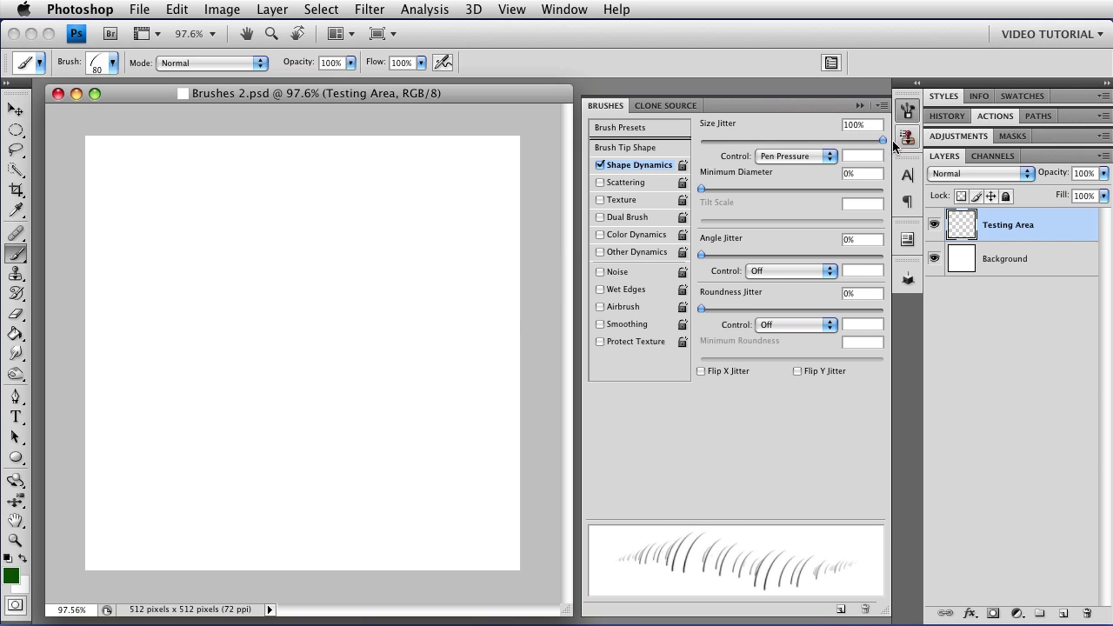
left_click_drag(435, 193, 403, 256)
mouse_move(132, 205)
left_mouse_down()
mouse_move(212, 192)
mouse_move(276, 209)
mouse_move(237, 268)
mouse_move(164, 318)
mouse_move(141, 365)
mouse_move(177, 420)
mouse_move(267, 343)
mouse_move(301, 374)
mouse_move(457, 346)
mouse_move(469, 437)
mouse_move(361, 445)
mouse_move(306, 464)
mouse_move(292, 482)
mouse_move(140, 496)
mouse_move(143, 522)
mouse_move(273, 543)
mouse_move(500, 519)
left_mouse_up()
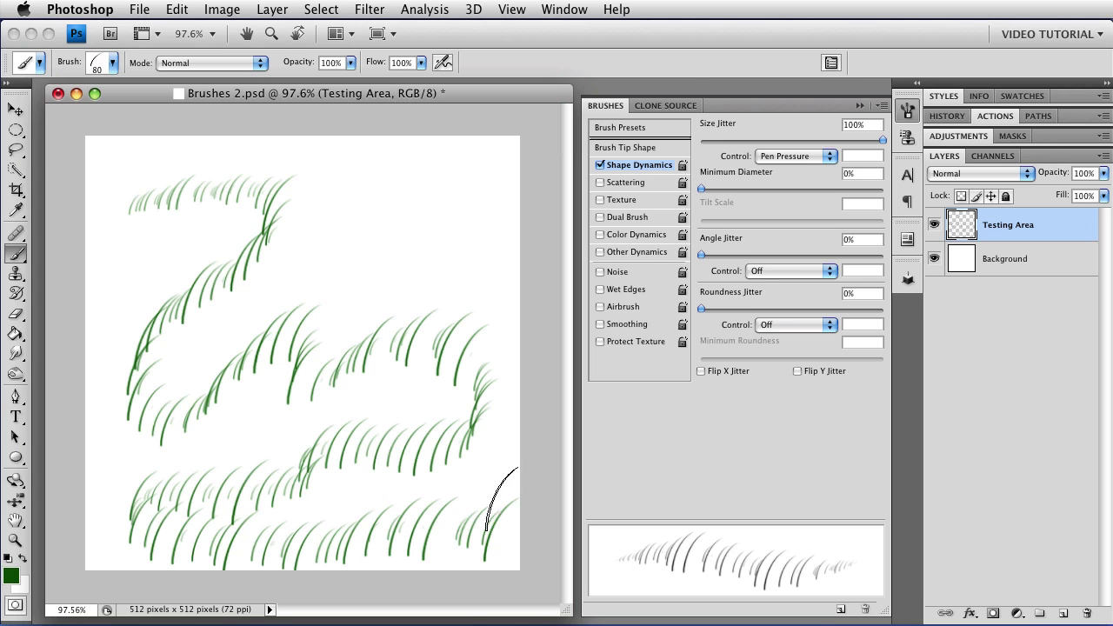
mouse_move(344, 185)
left_mouse_down()
mouse_move(420, 177)
mouse_move(485, 204)
mouse_move(440, 237)
mouse_move(335, 226)
mouse_move(381, 281)
mouse_move(285, 304)
mouse_move(299, 357)
mouse_move(500, 410)
left_mouse_up()
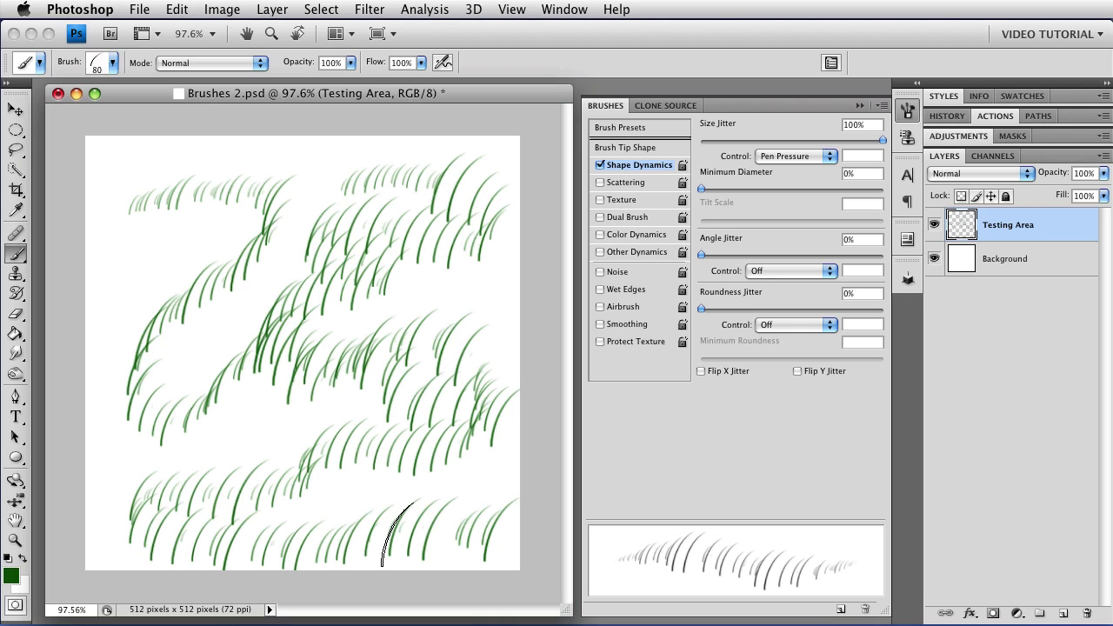
key("super+alt+z")
key("super+alt+z")
key("super+alt+z")
key("super+alt+z")
key("super+alt+z")
key("super+alt+z")
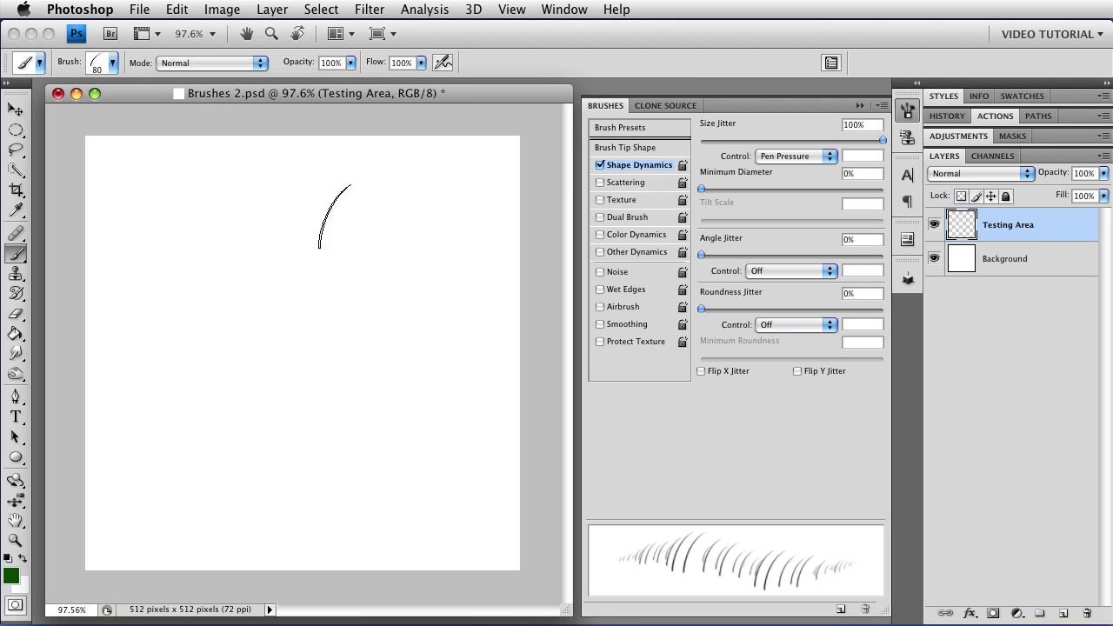
Set the Size Jitter control to Off and paint two test rows of grass blades
left_click(780, 155)
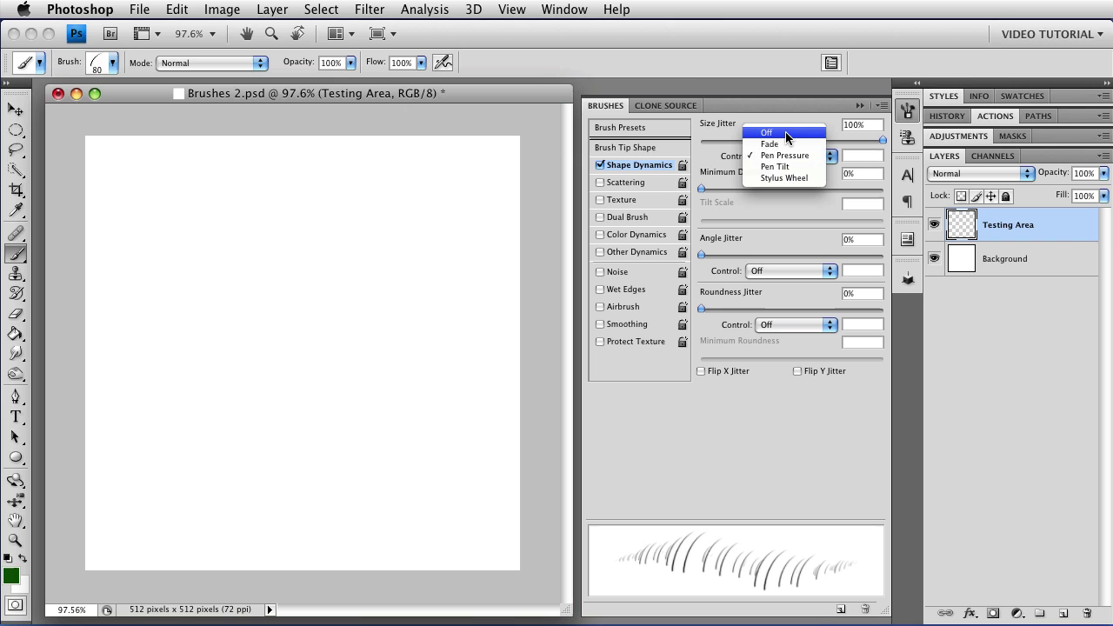
left_click(786, 133)
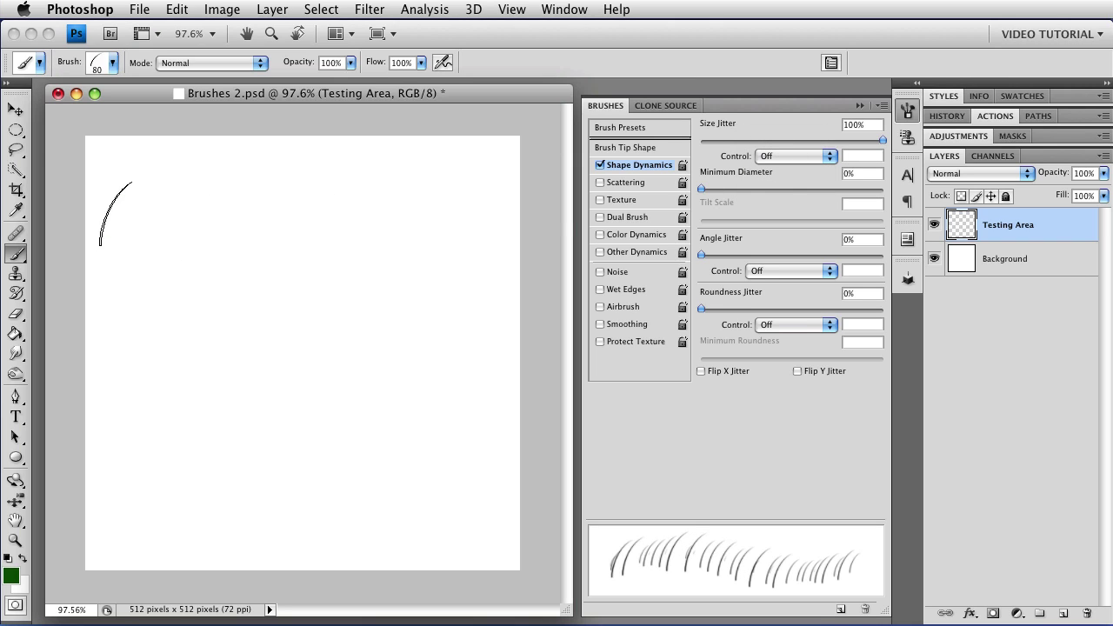
left_click_drag(116, 214, 522, 237)
left_click_drag(483, 334, 53, 348)
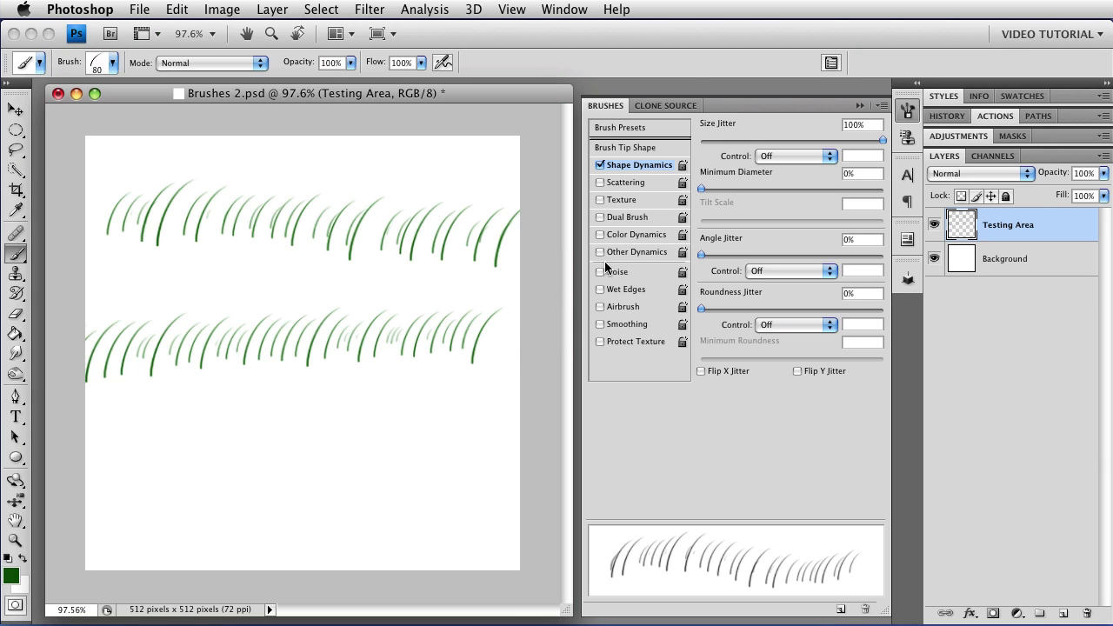
Test Minimum Diameter at 50% with more grass rows, reset it to 0%, and undo all rows
left_click_drag(702, 190, 791, 198)
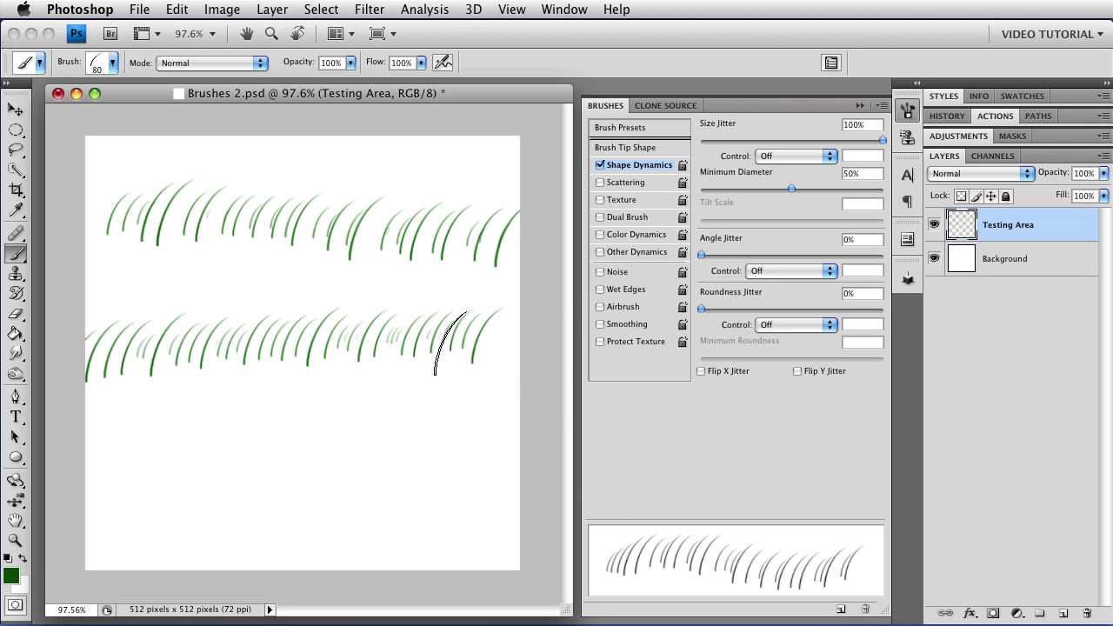
left_click_drag(102, 448, 502, 440)
left_click_drag(488, 515, 252, 515)
left_click_drag(168, 513, 139, 515)
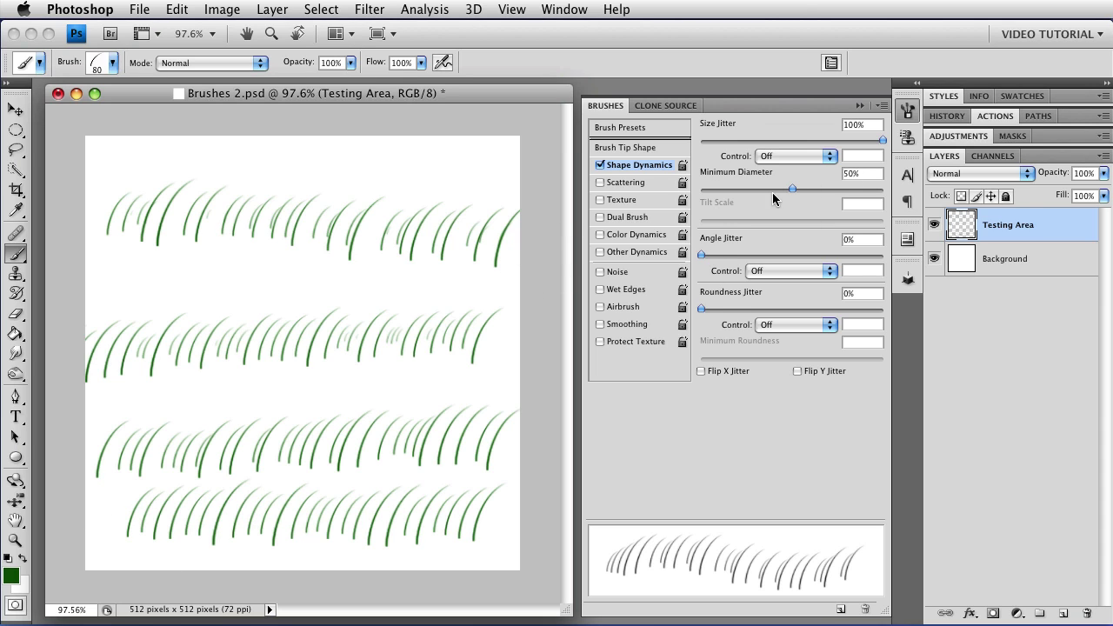
left_click_drag(790, 187, 700, 188)
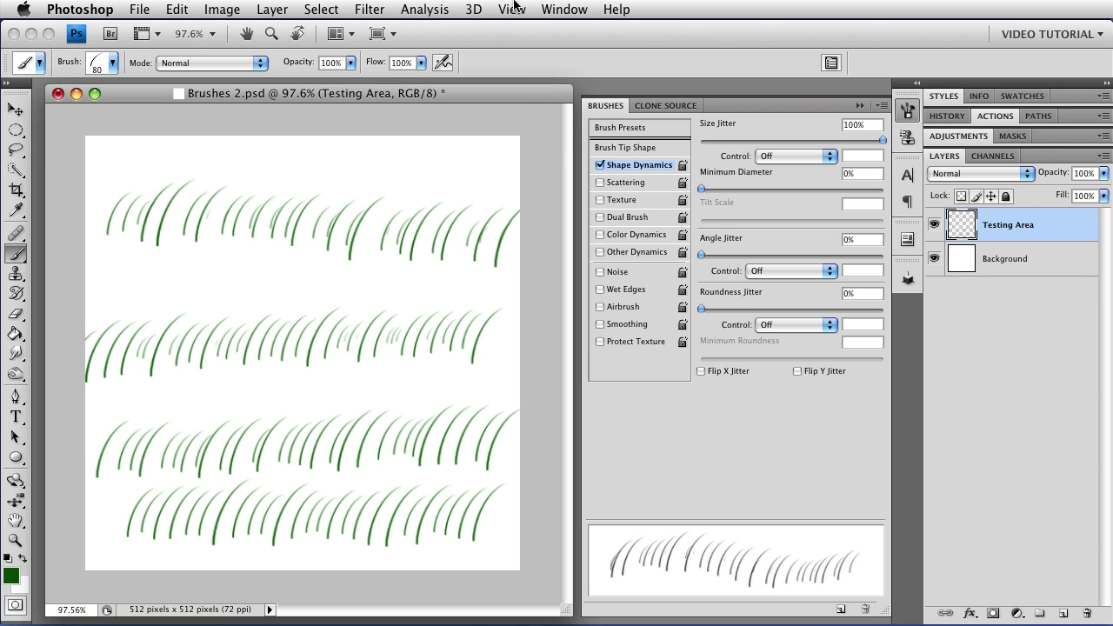
key("super+alt+z")
key("super+alt+z")
key("super+alt+z")
key("super+alt+z")
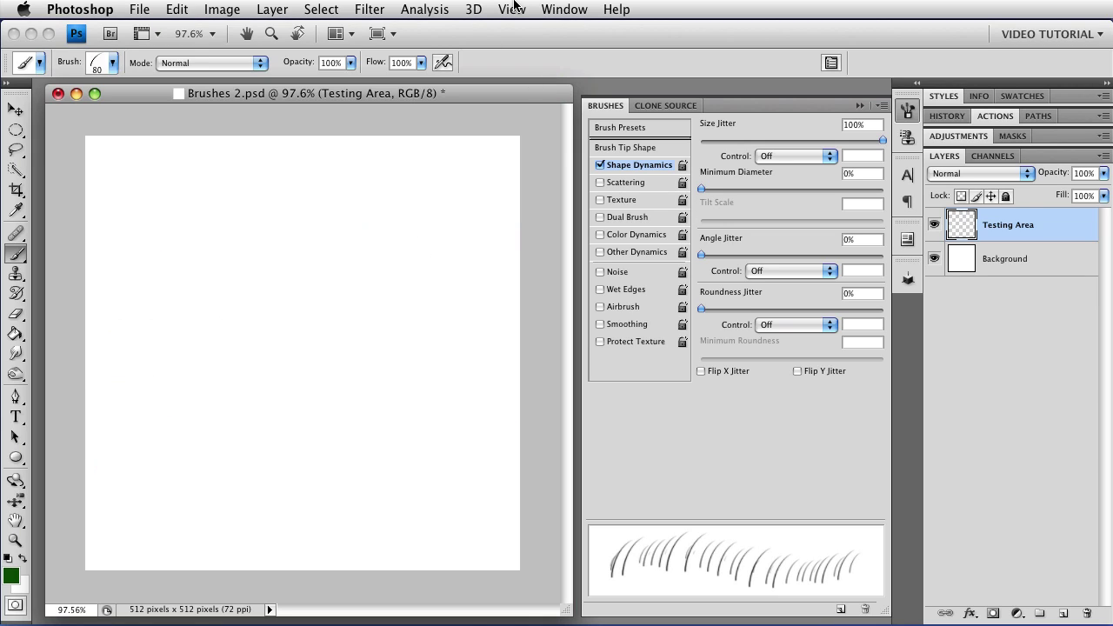
Set the Size Jitter control to Fade over 20 steps with jitter at 0%, and paint a fading row
left_click(785, 156)
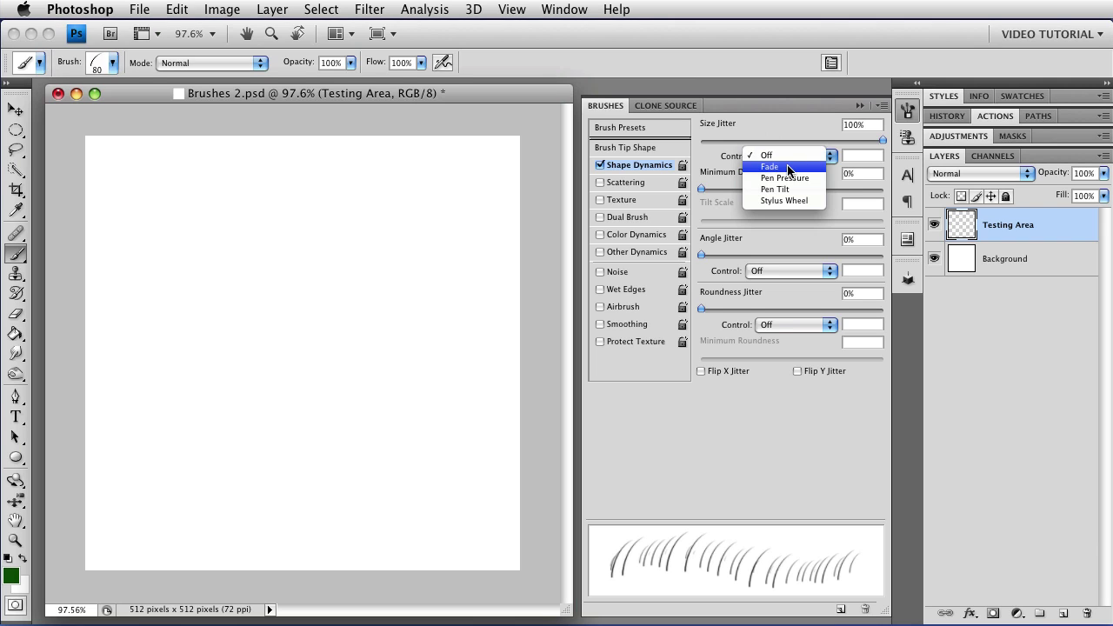
left_click(788, 168)
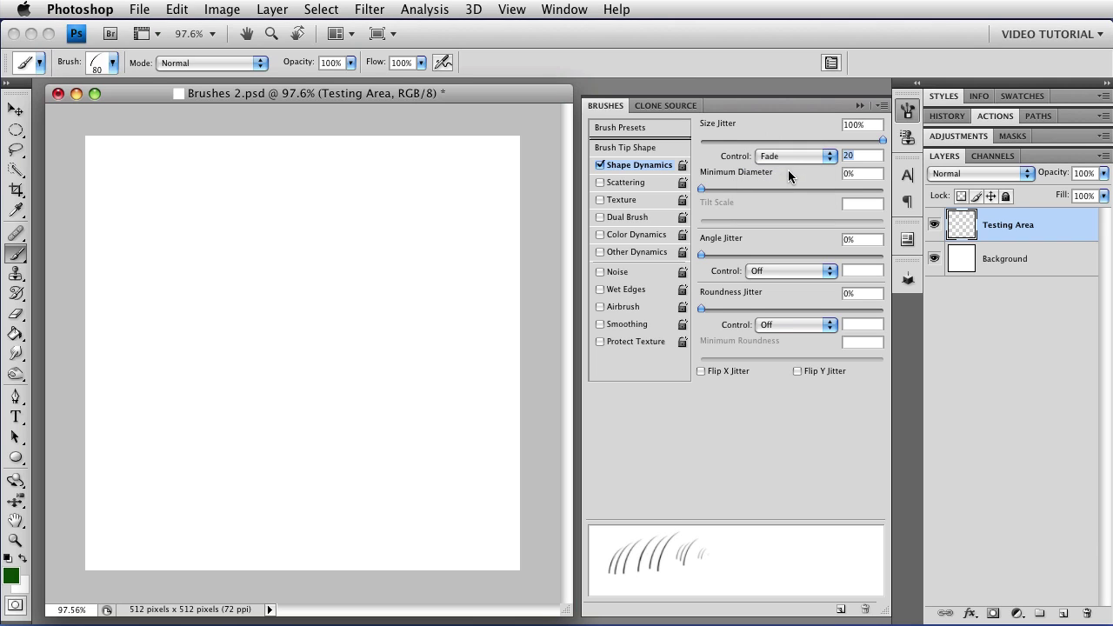
left_click(702, 140)
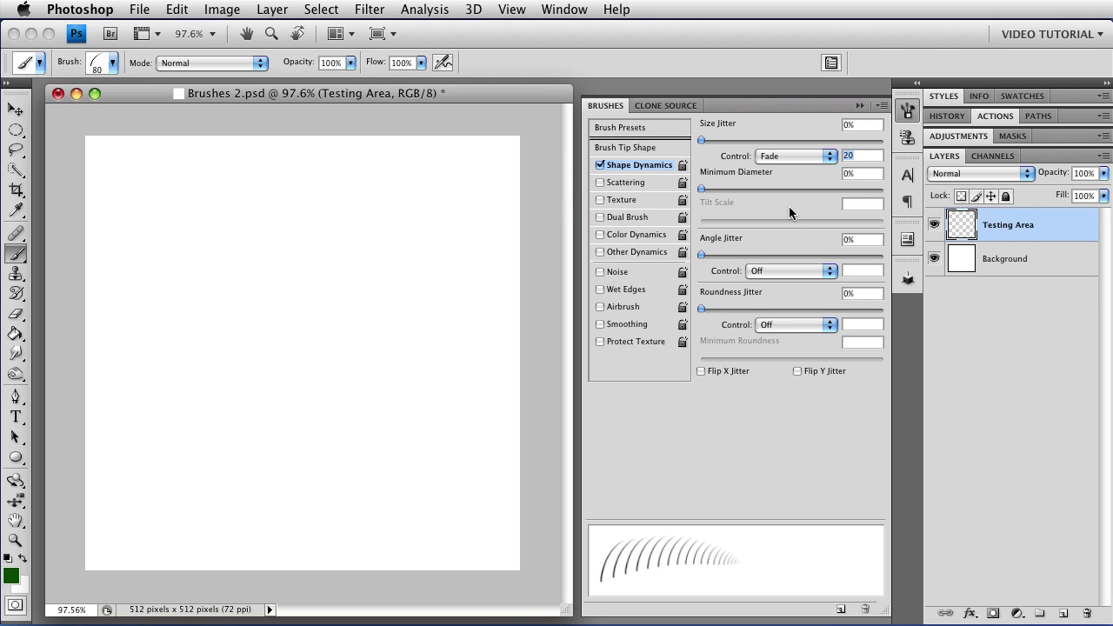
key("Return")
mouse_move(125, 219)
left_mouse_down()
mouse_move(245, 217)
mouse_move(335, 219)
left_mouse_up()
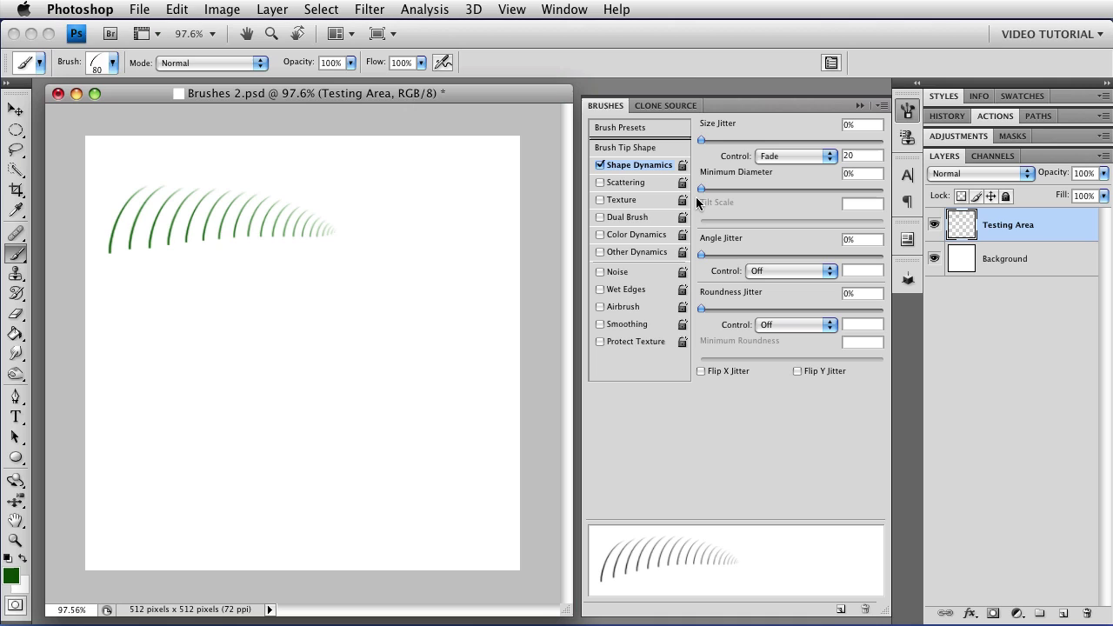
Test a 5-step fade, then Minimum Diameter 8%, painting a stroke for each, and undo the latest
left_click(859, 155)
type("5")
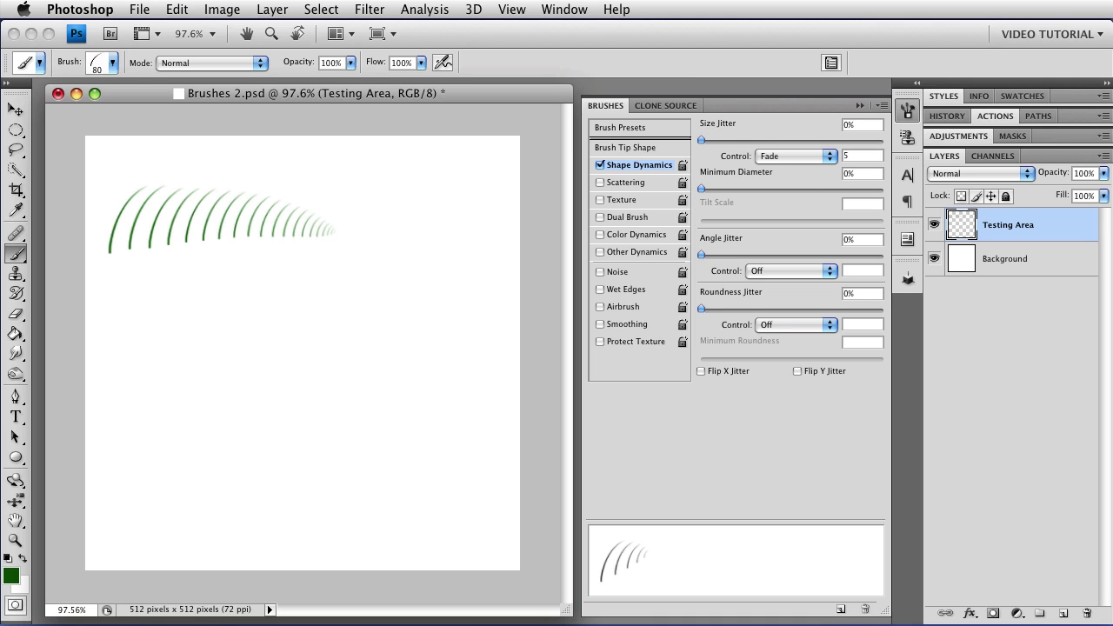
left_click_drag(119, 311, 371, 322)
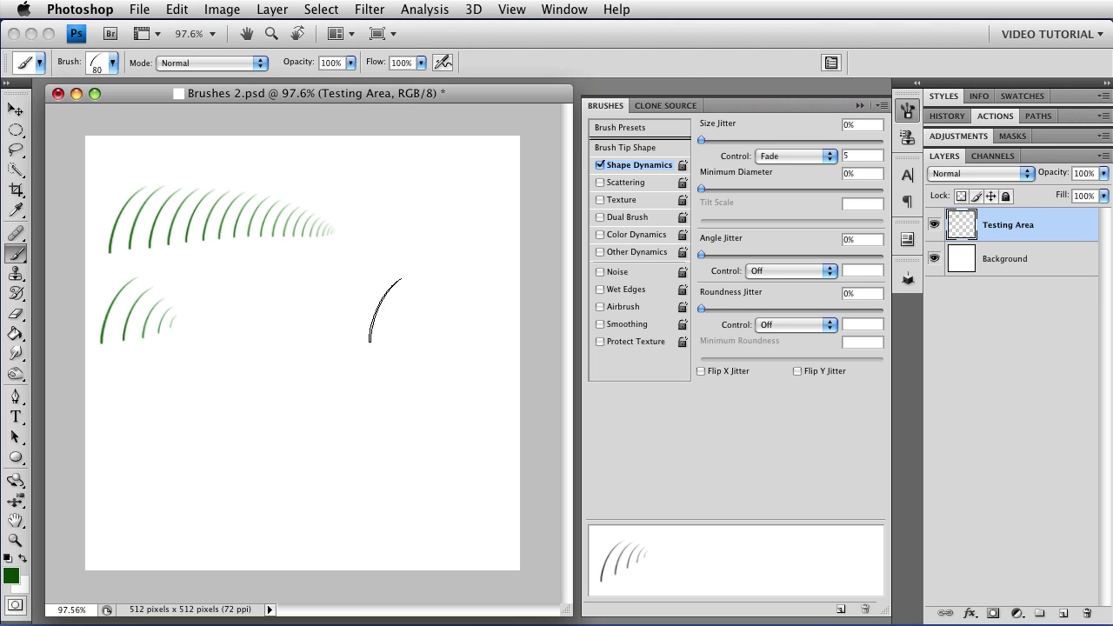
left_click_drag(701, 188, 715, 189)
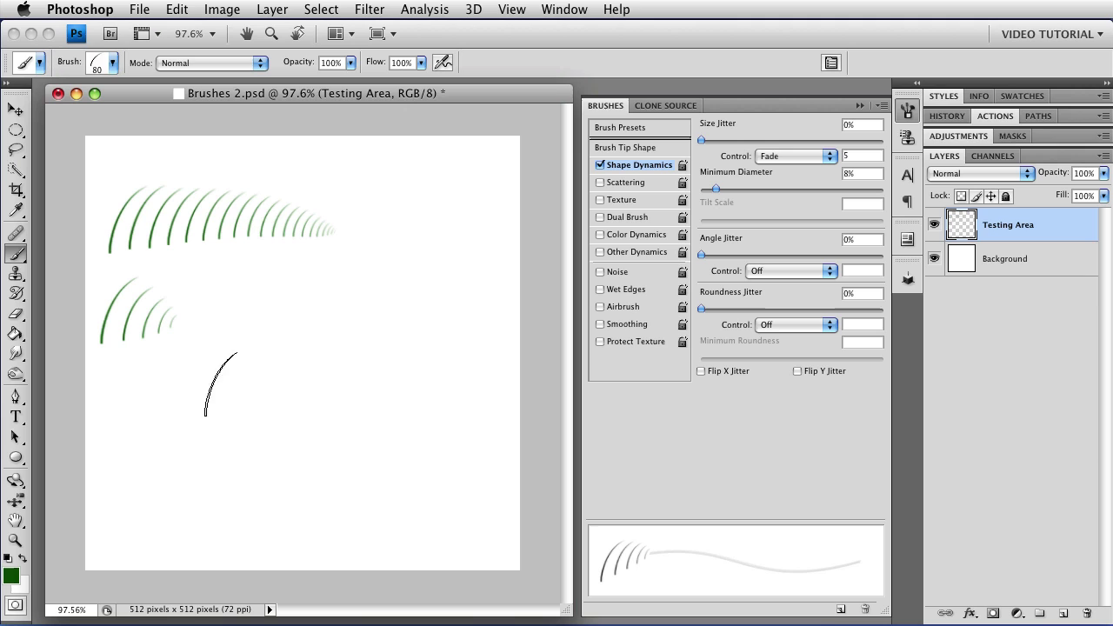
mouse_move(132, 392)
left_mouse_down()
mouse_move(330, 382)
mouse_move(430, 396)
mouse_move(487, 419)
mouse_move(407, 446)
mouse_move(273, 448)
mouse_move(179, 475)
mouse_move(261, 525)
mouse_move(417, 487)
mouse_move(428, 522)
mouse_move(501, 492)
mouse_move(522, 373)
mouse_move(400, 219)
mouse_move(486, 228)
mouse_move(352, 183)
mouse_move(360, 299)
mouse_move(386, 346)
mouse_move(313, 487)
mouse_move(358, 531)
left_mouse_up()
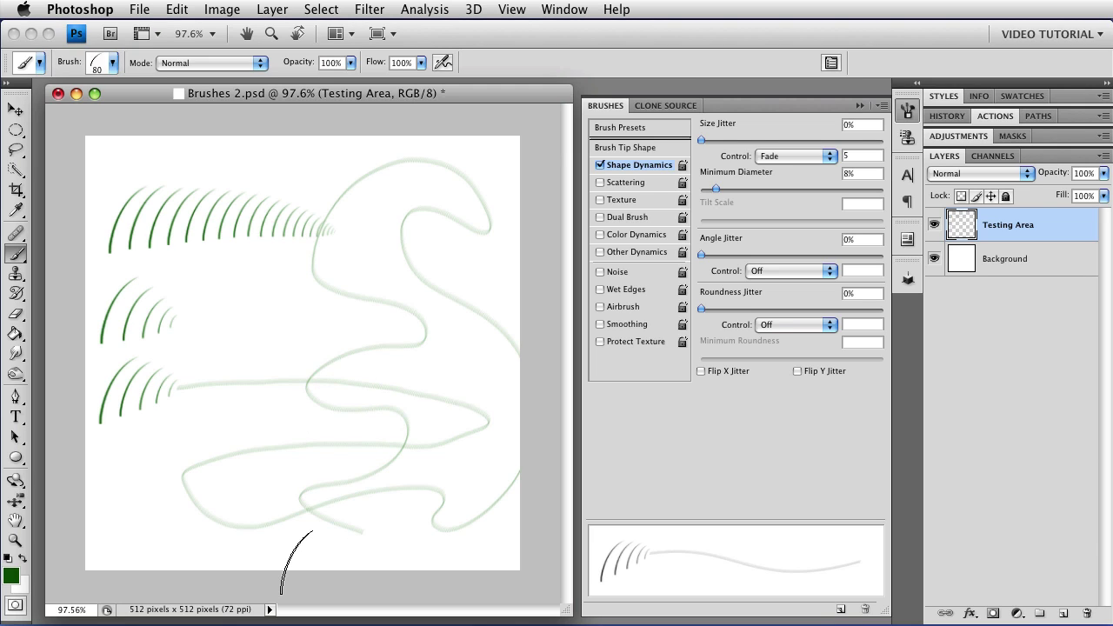
key("ctrl+alt+z")
key("ctrl+alt+z")
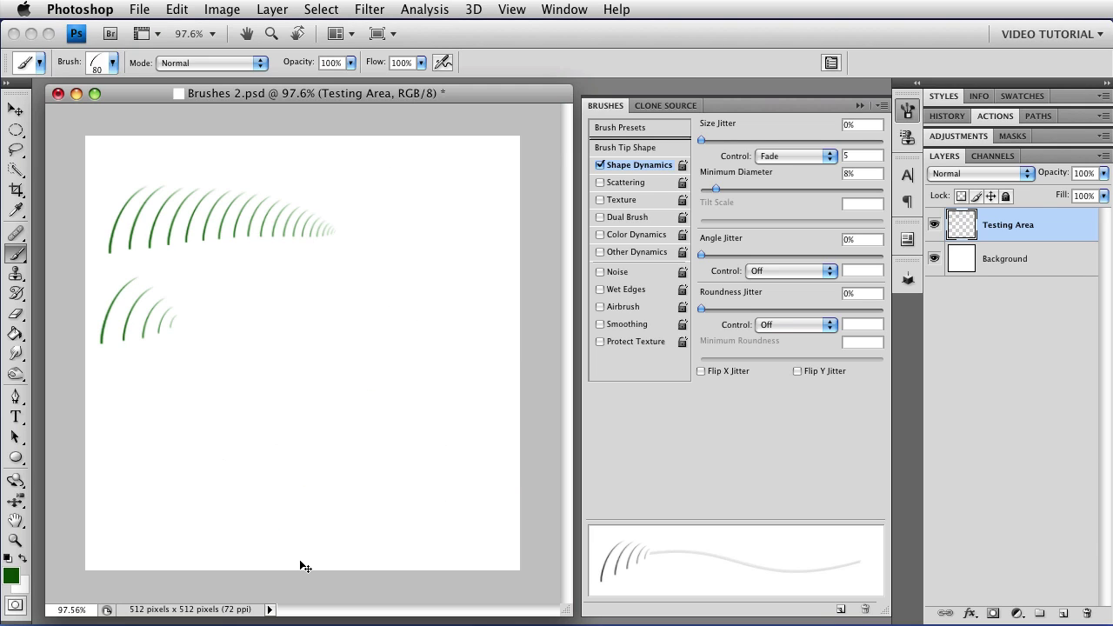
Undo the remaining arcs, set the Size Jitter control to Pen Pressure, and paint a grass row
key("ctrl+alt+z")
key("ctrl+alt+z")
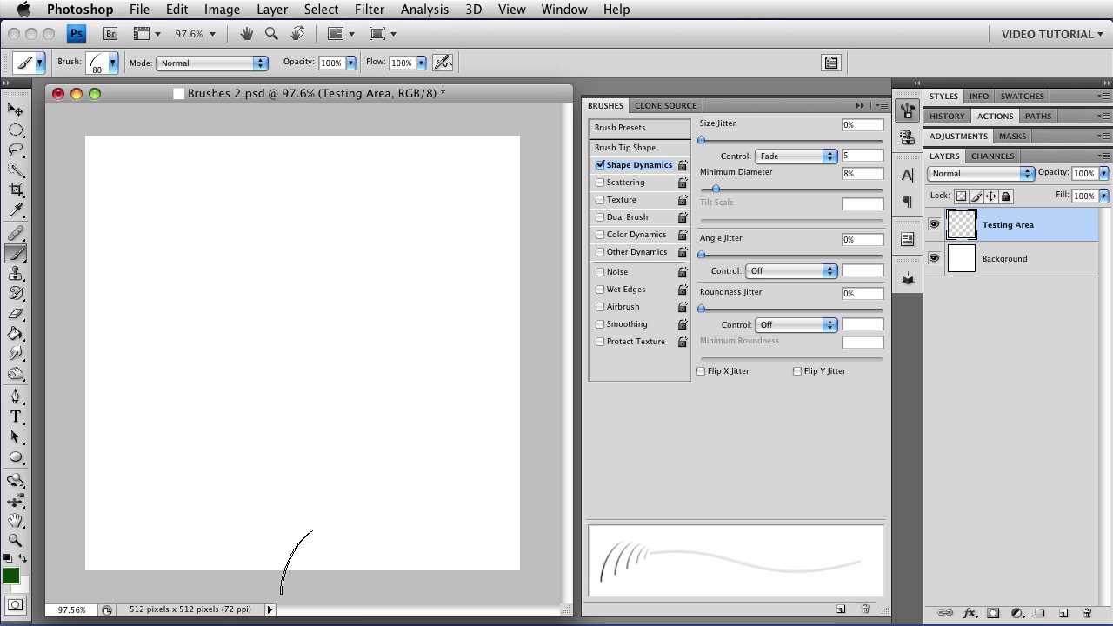
left_click(804, 156)
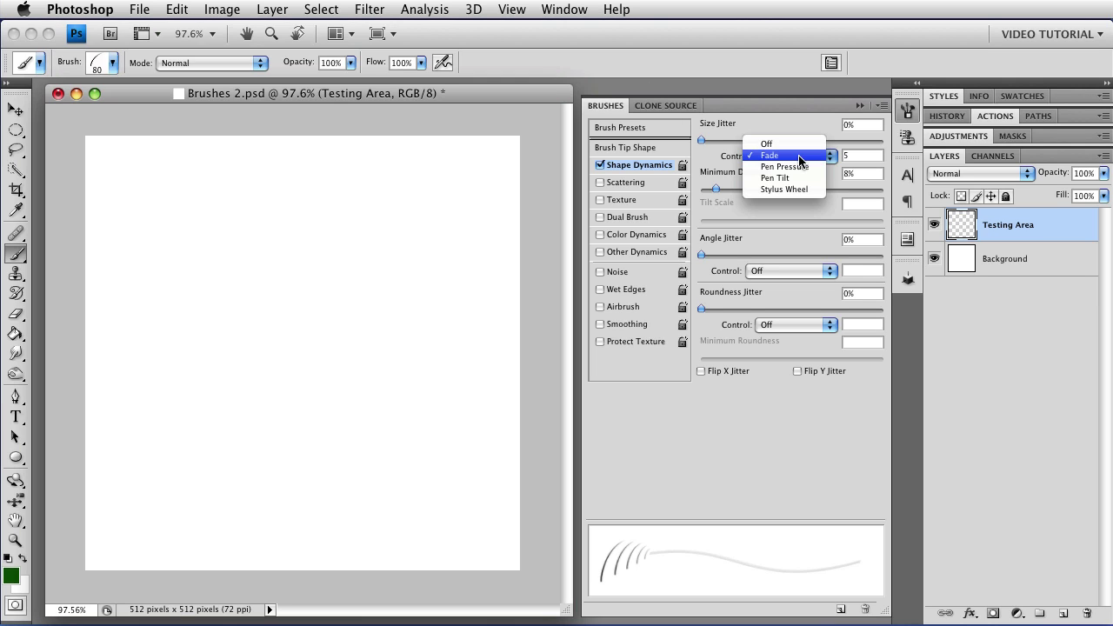
left_click(814, 167)
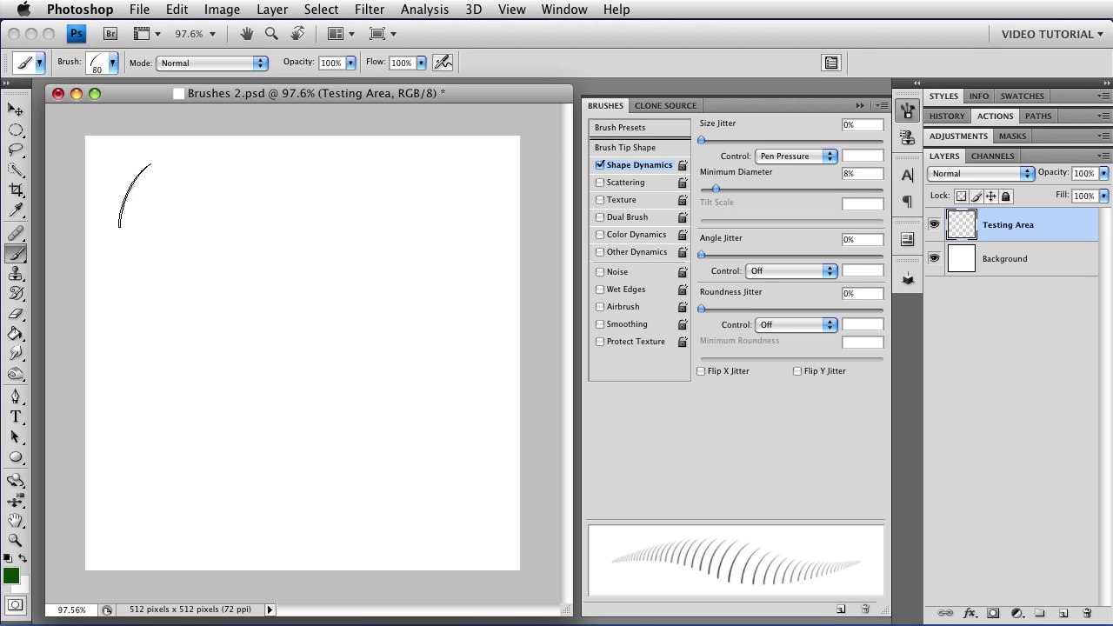
mouse_move(135, 195)
left_mouse_down()
mouse_move(426, 265)
mouse_move(477, 319)
mouse_move(399, 364)
mouse_move(187, 358)
mouse_move(141, 400)
mouse_move(133, 452)
mouse_move(193, 475)
mouse_move(299, 435)
mouse_move(461, 449)
left_mouse_up()
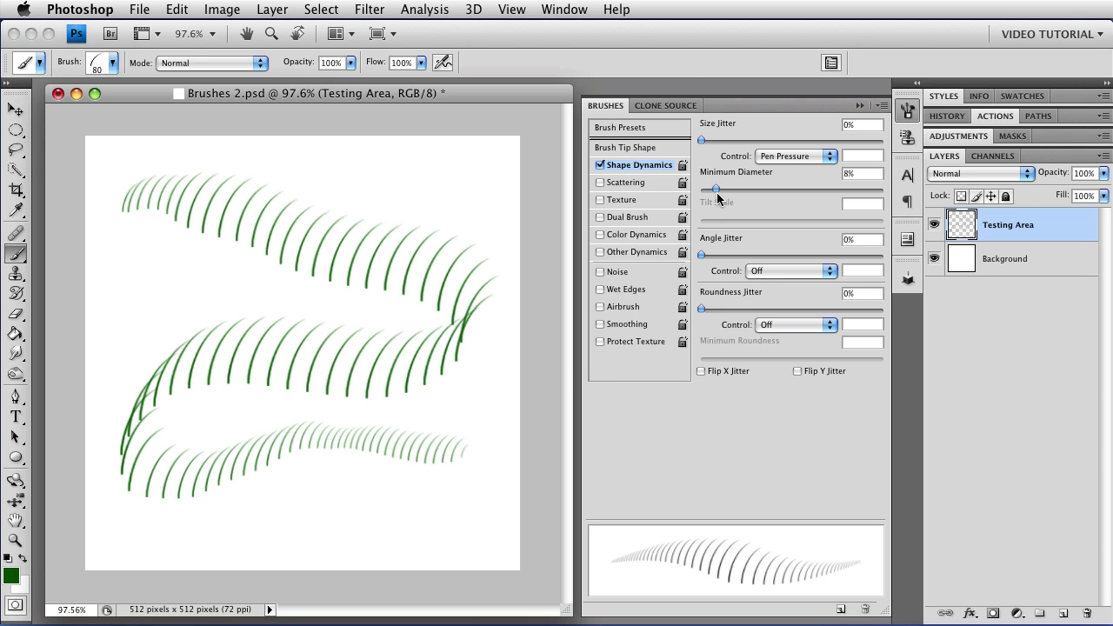
Lower Minimum Diameter to 0%, clear the layer, and paint a fresh grass-blade stroke
left_click_drag(716, 190, 691, 191)
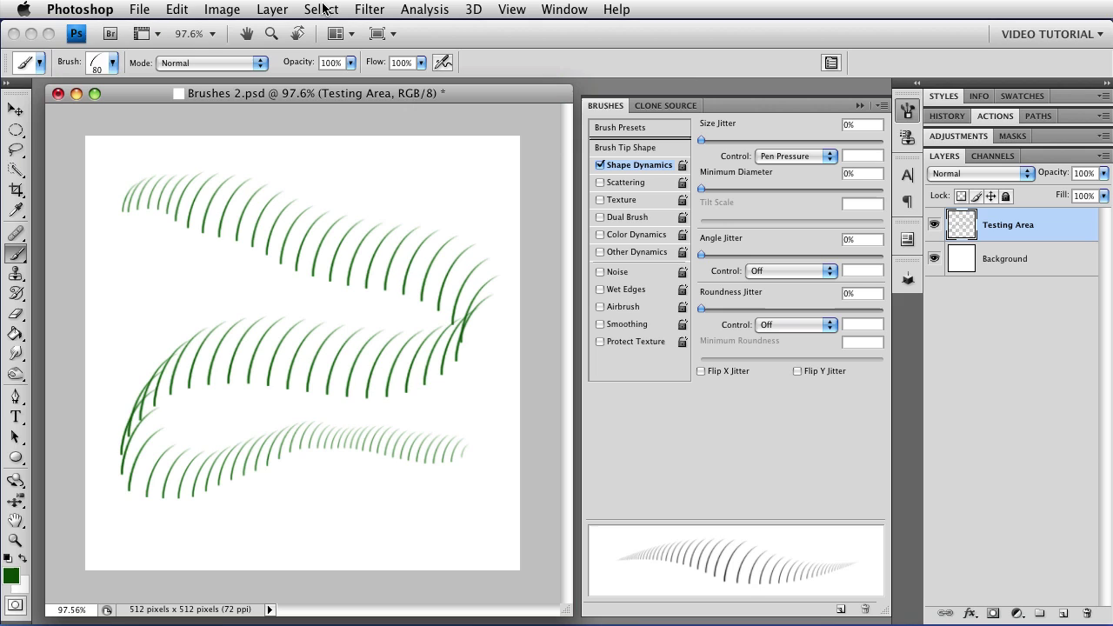
key("super+a")
key("Delete")
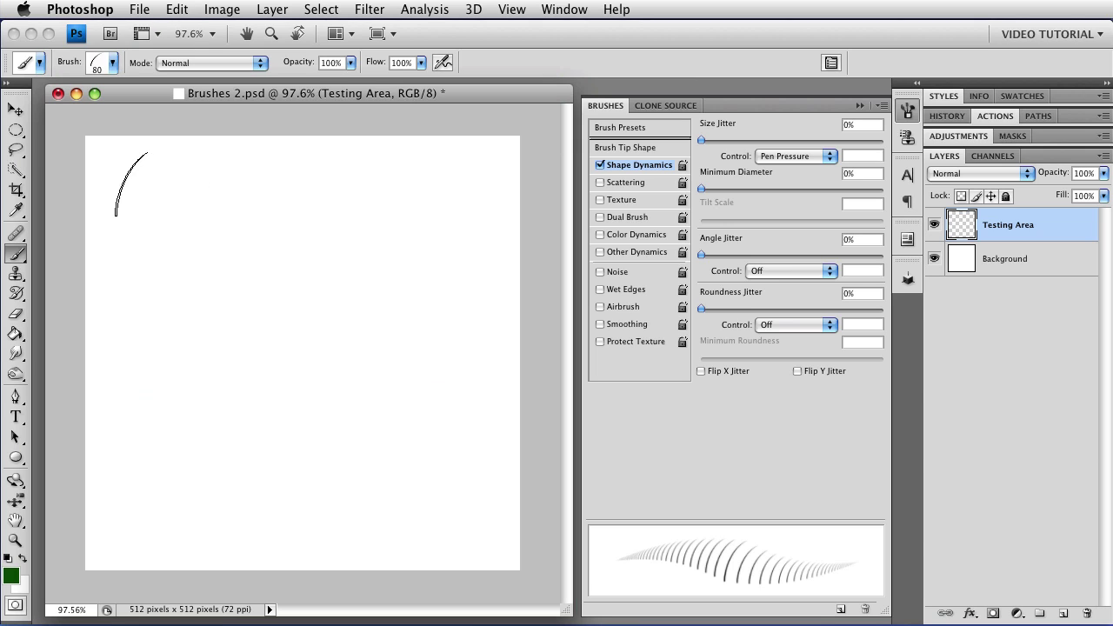
mouse_move(139, 185)
left_mouse_down()
mouse_move(234, 171)
mouse_move(296, 215)
mouse_move(214, 267)
mouse_move(132, 369)
mouse_move(200, 403)
mouse_move(325, 329)
mouse_move(441, 376)
left_mouse_up()
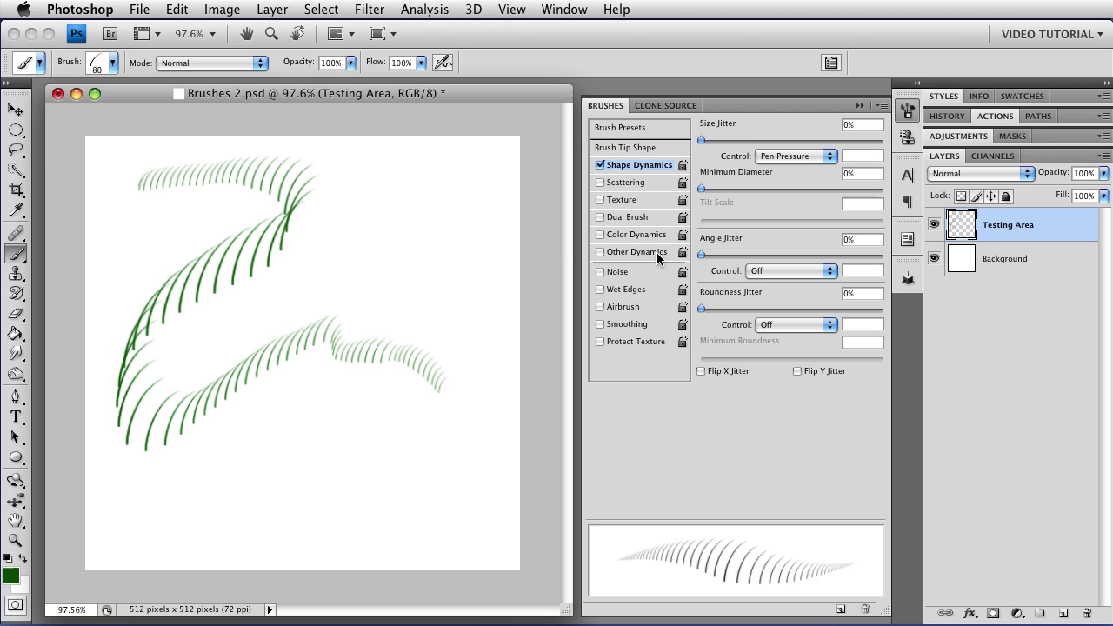
Set the Size Jitter control to Pen Tilt, clear old strokes, and paint a tilted grass stroke
left_click(784, 159)
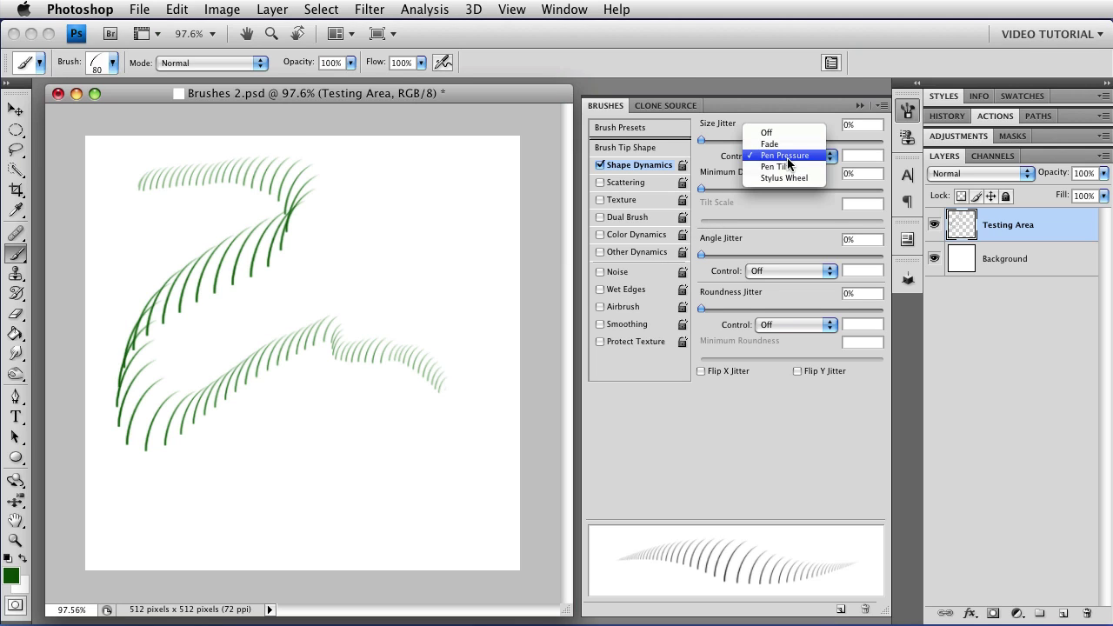
left_click(787, 167)
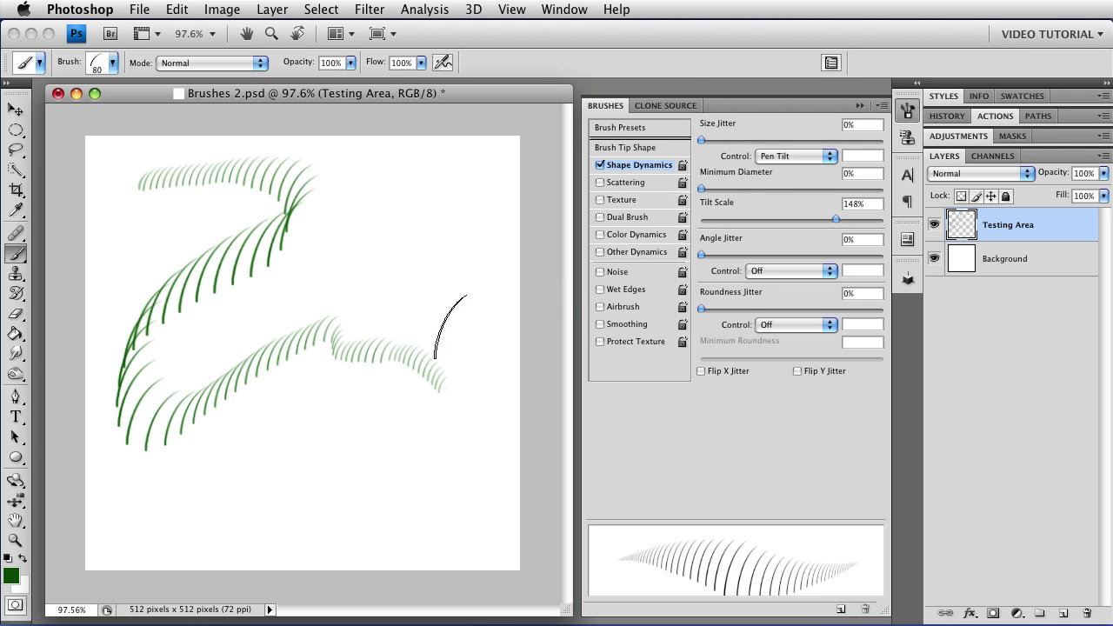
key("BackSpace")
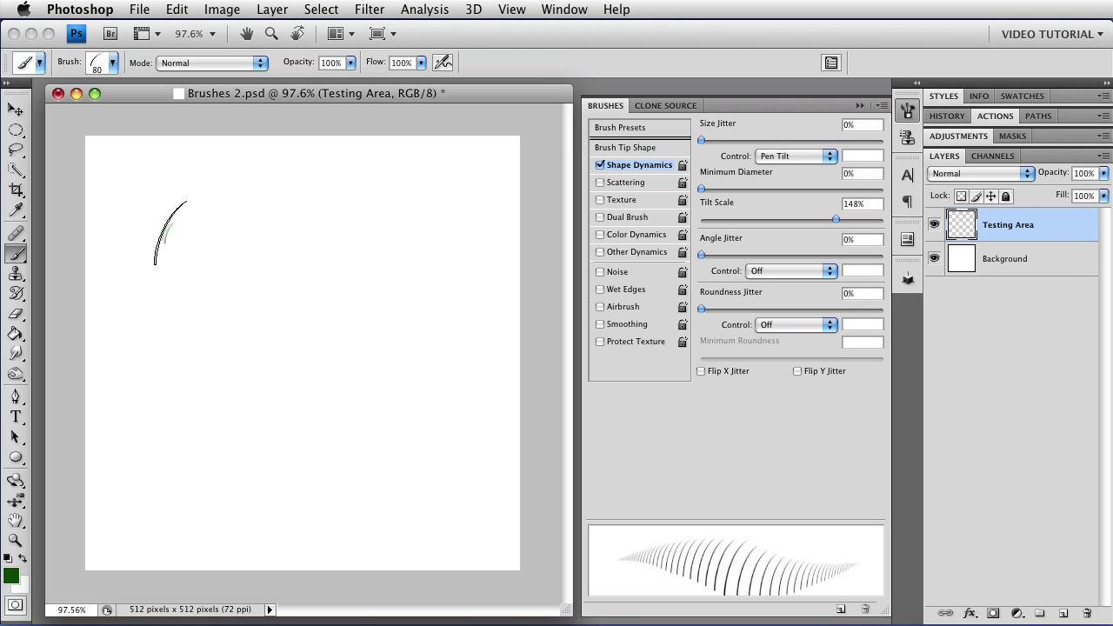
mouse_move(171, 233)
left_mouse_down()
mouse_move(249, 239)
mouse_move(386, 282)
mouse_move(528, 365)
left_mouse_up()
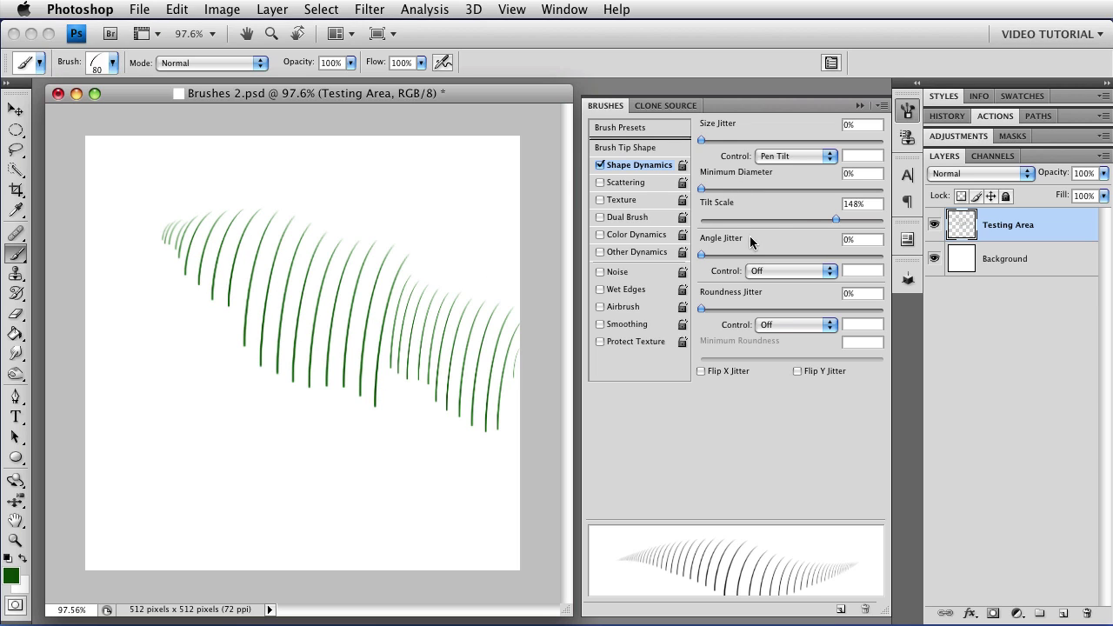
Test Tilt Scale at 7% and 173% with a stroke each, then undo the test strokes
left_click_drag(838, 220, 707, 227)
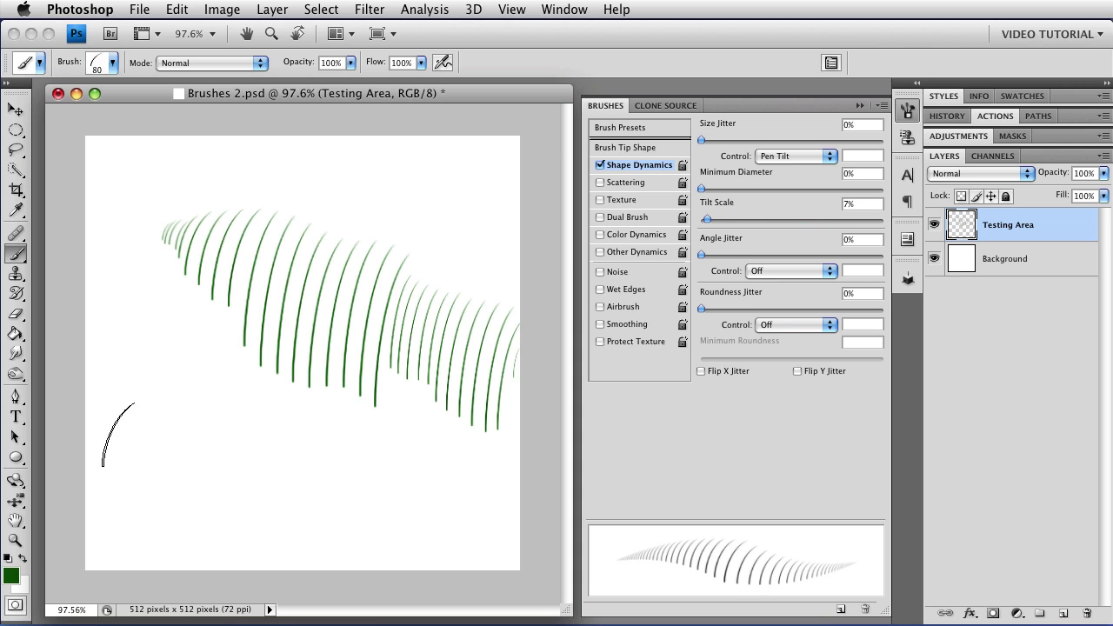
mouse_move(130, 429)
left_mouse_down()
mouse_move(269, 480)
mouse_move(458, 489)
left_mouse_up()
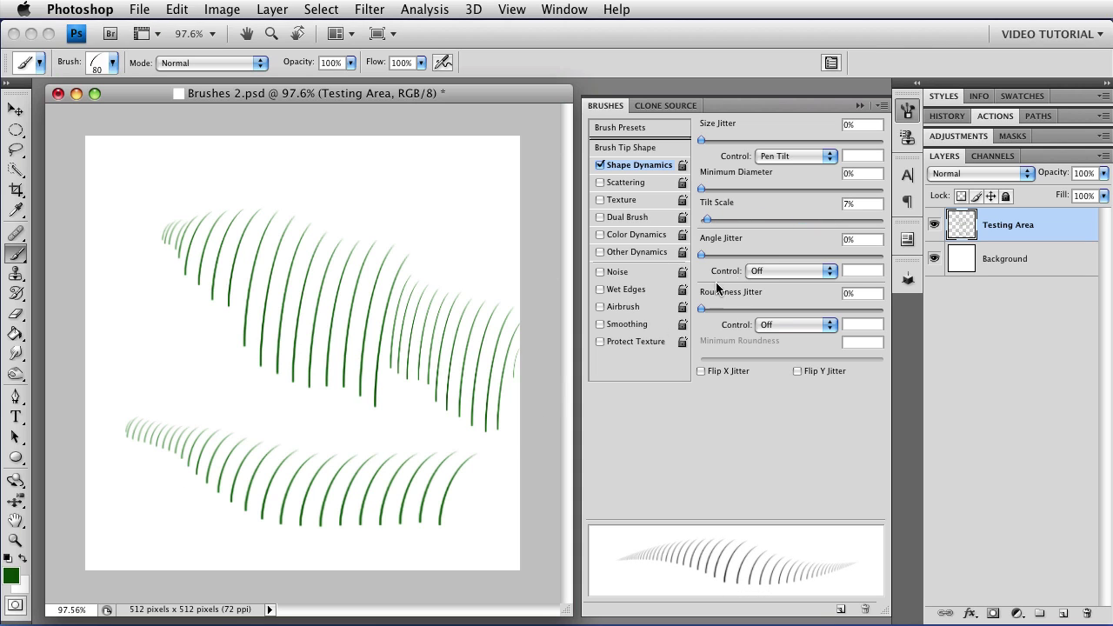
left_click_drag(704, 223, 858, 228)
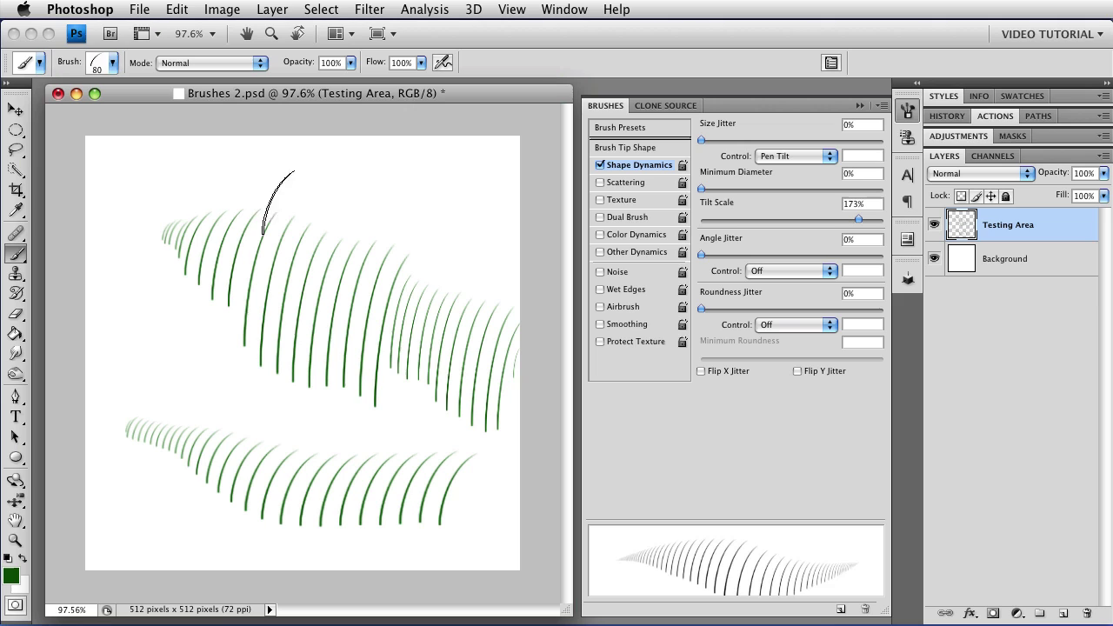
mouse_move(135, 190)
left_mouse_down()
mouse_move(260, 215)
mouse_move(462, 292)
mouse_move(519, 299)
left_mouse_up()
key("super+z")
key("super+alt+z")
key("super+alt+z")
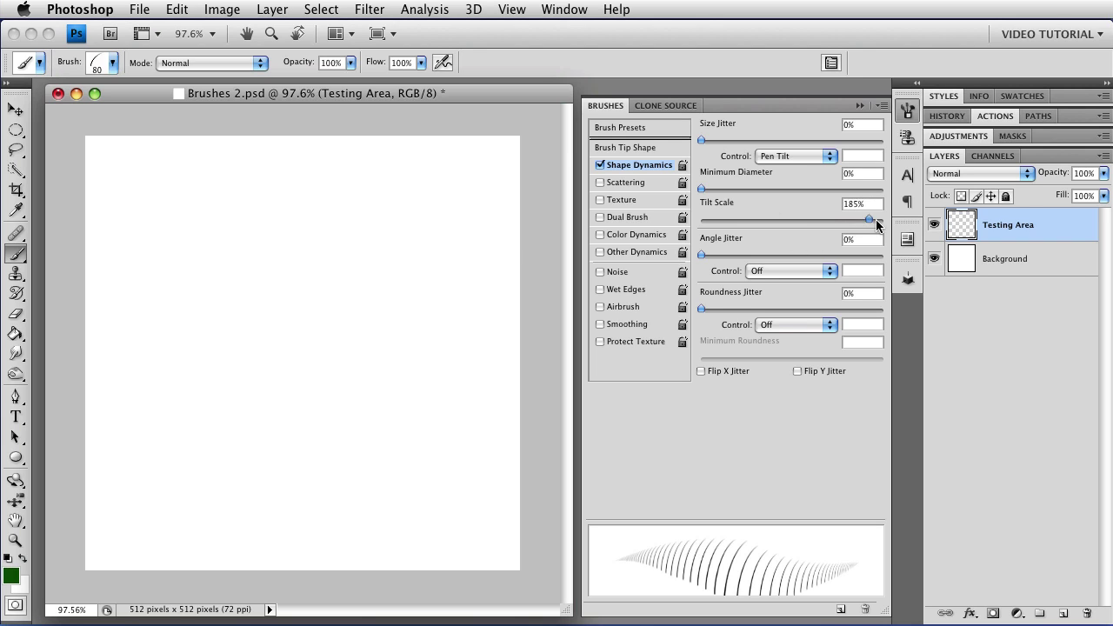
Push Tilt Scale to 200%, paint a test stroke, and clear it
left_click_drag(875, 219, 885, 220)
mouse_move(139, 248)
left_mouse_down()
mouse_move(457, 345)
mouse_move(557, 334)
mouse_move(576, 309)
left_mouse_up()
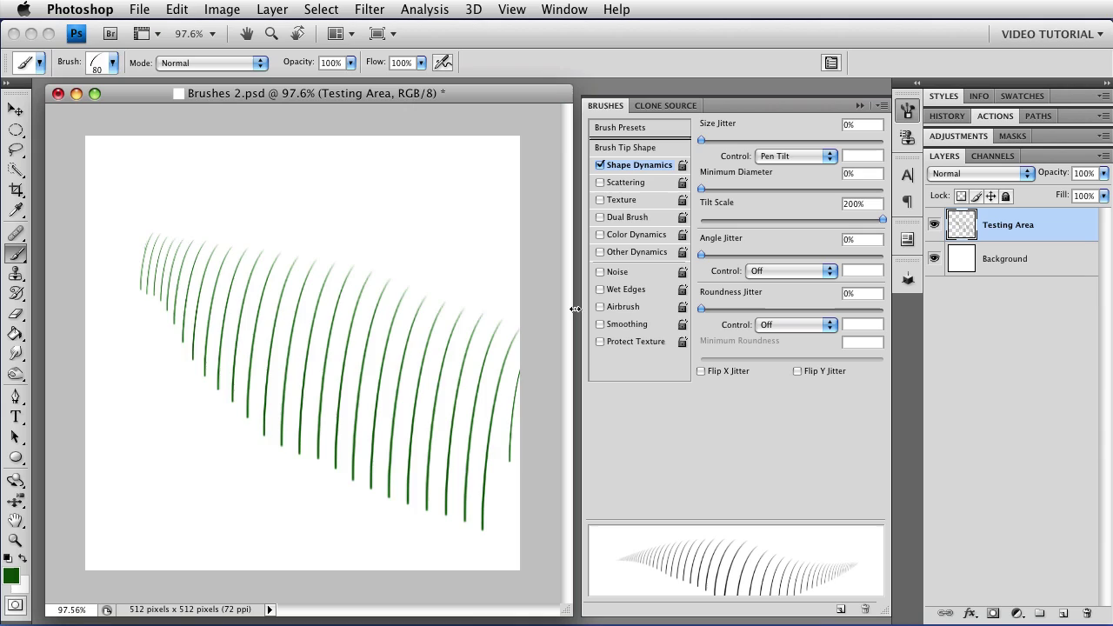
key("Delete")
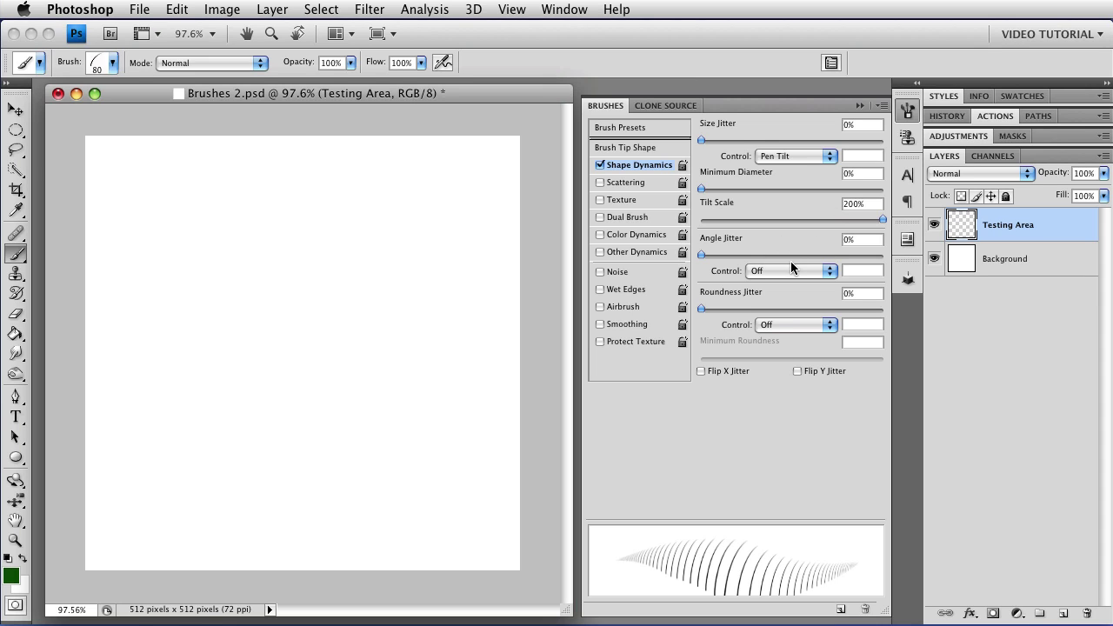
Try Stylus Wheel as the Size Jitter control, then switch it back to Off
left_click(791, 159)
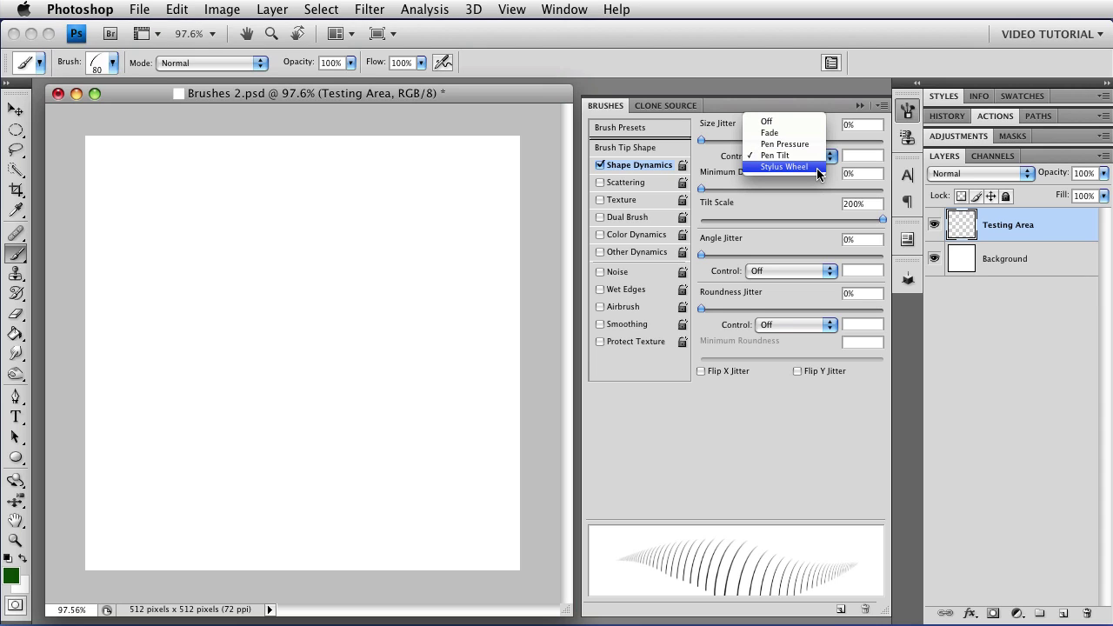
left_click(817, 167)
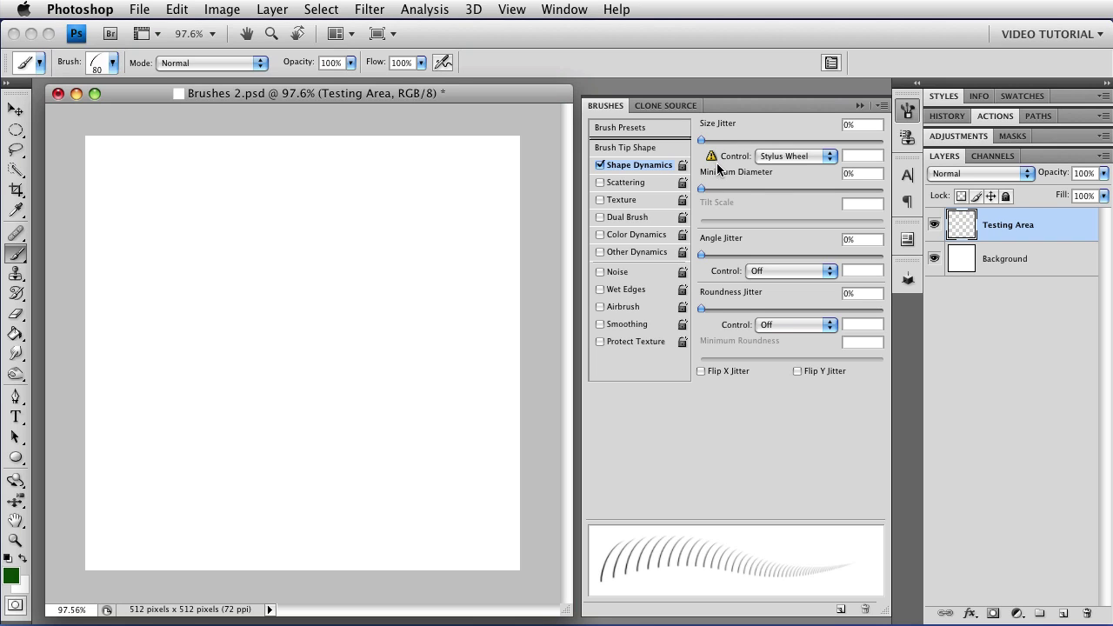
left_click(800, 158)
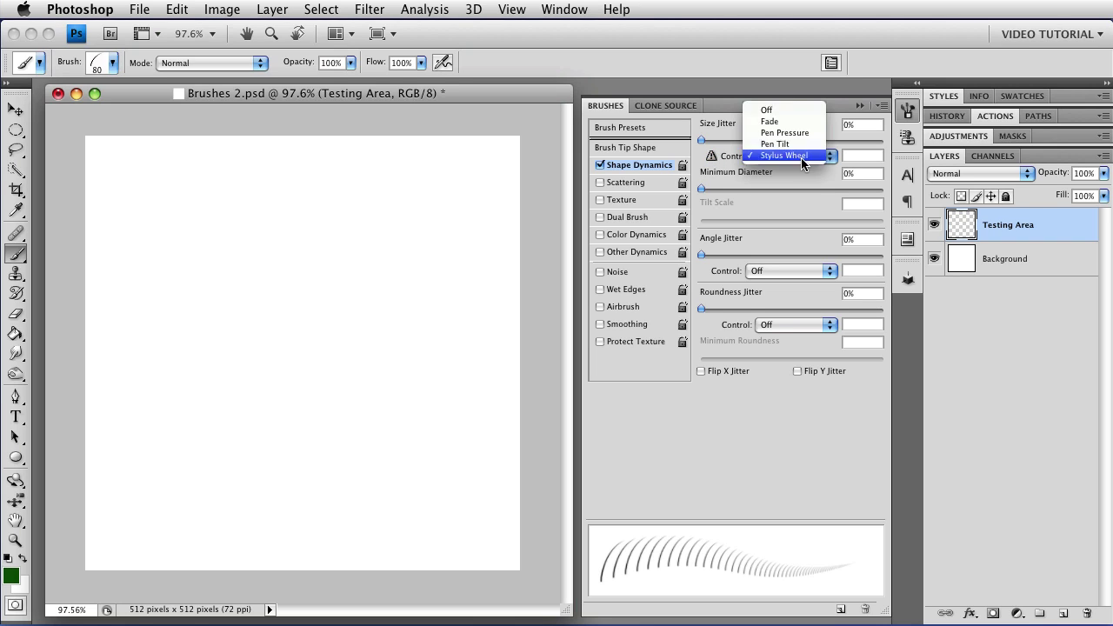
left_click(795, 112)
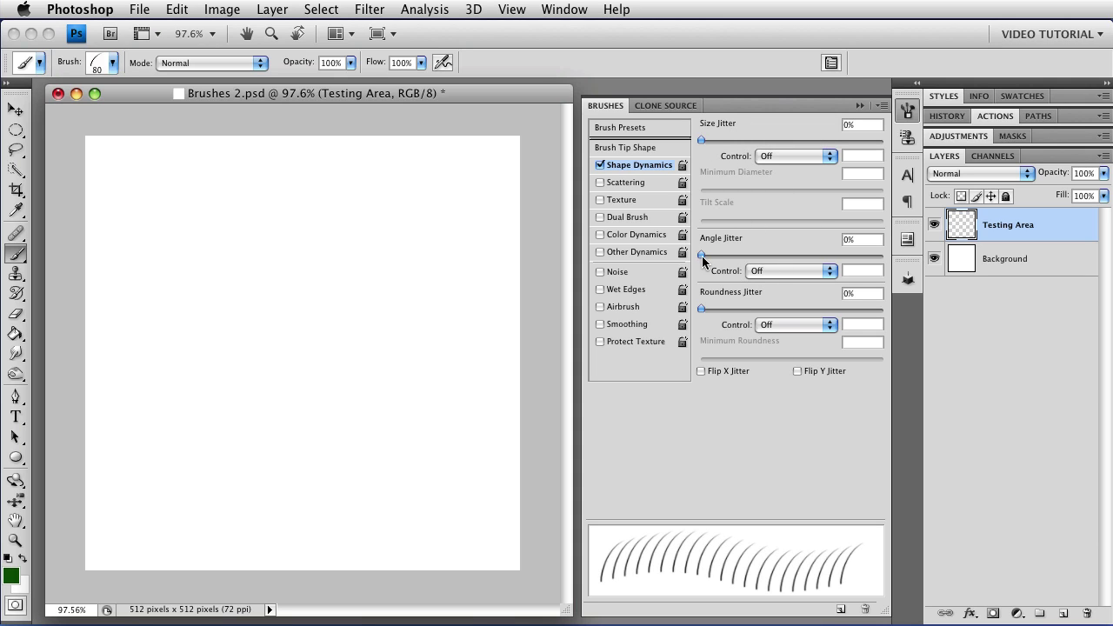
Set Angle Jitter to 100% and paint two rows of randomly angled grass blades
mouse_move(703, 256)
left_mouse_down()
mouse_move(863, 254)
mouse_move(750, 253)
mouse_move(815, 258)
mouse_move(714, 268)
left_mouse_up()
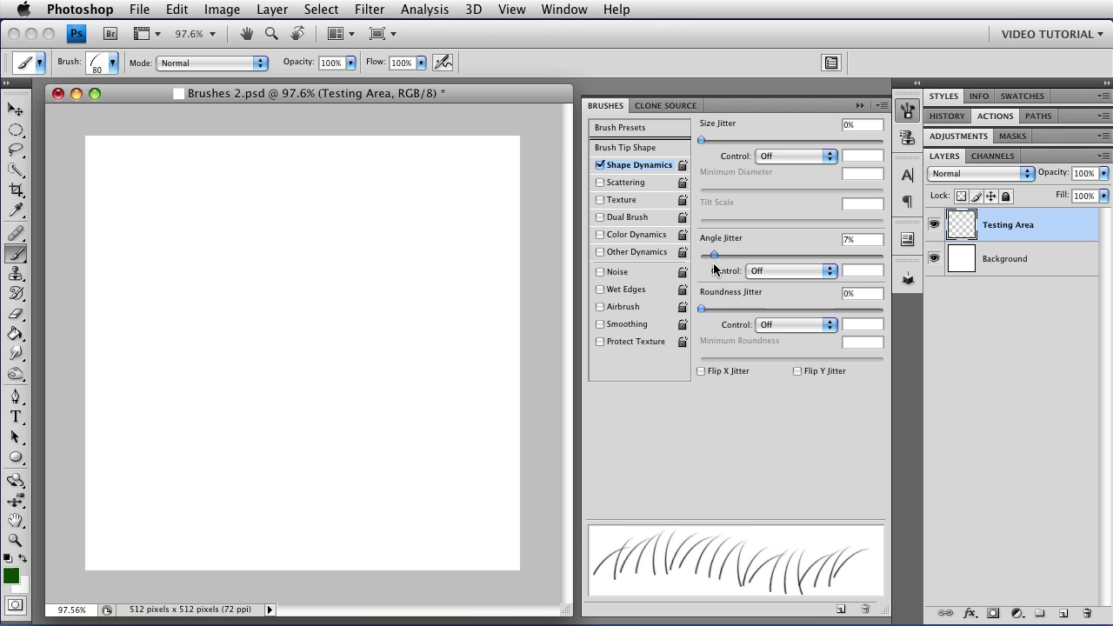
mouse_move(714, 269)
left_mouse_down()
mouse_move(855, 260)
mouse_move(882, 271)
left_mouse_up()
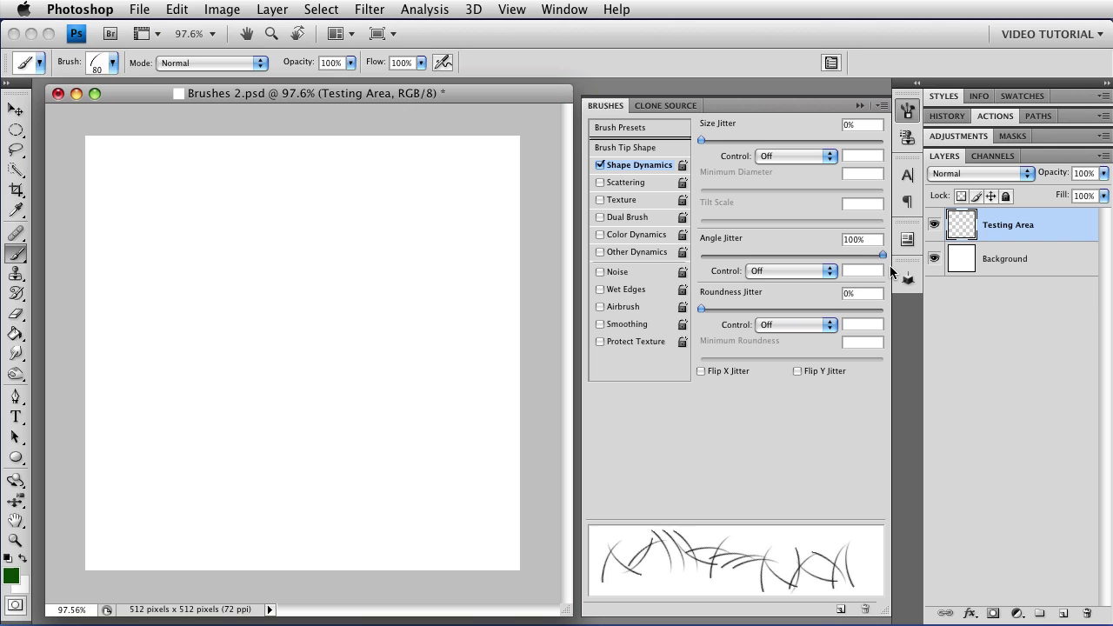
left_click_drag(152, 274, 548, 276)
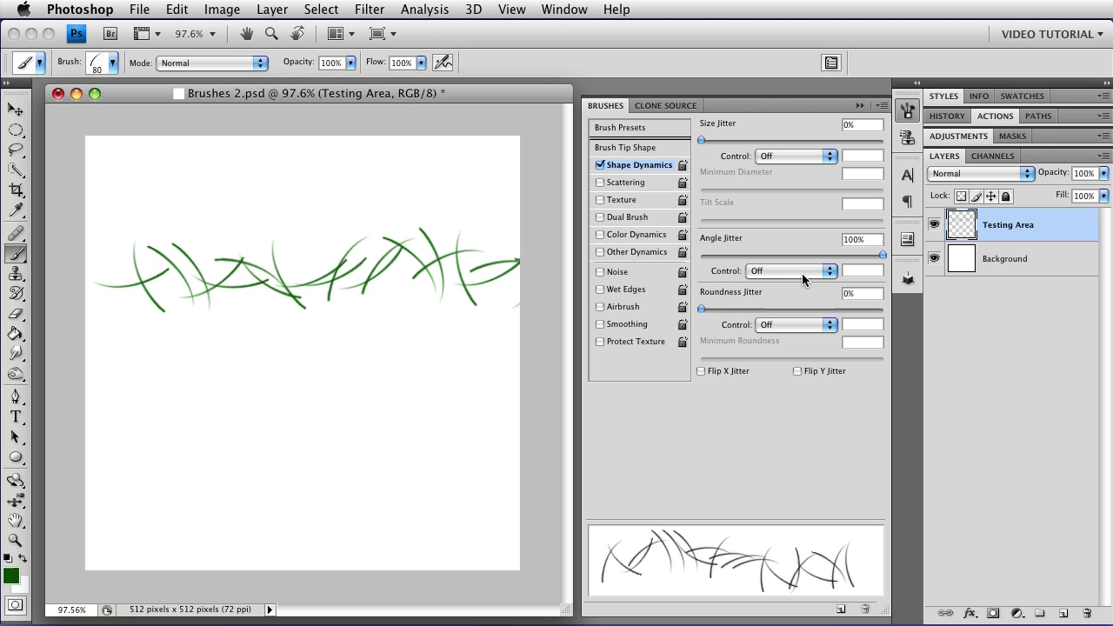
left_click_drag(136, 400, 620, 399)
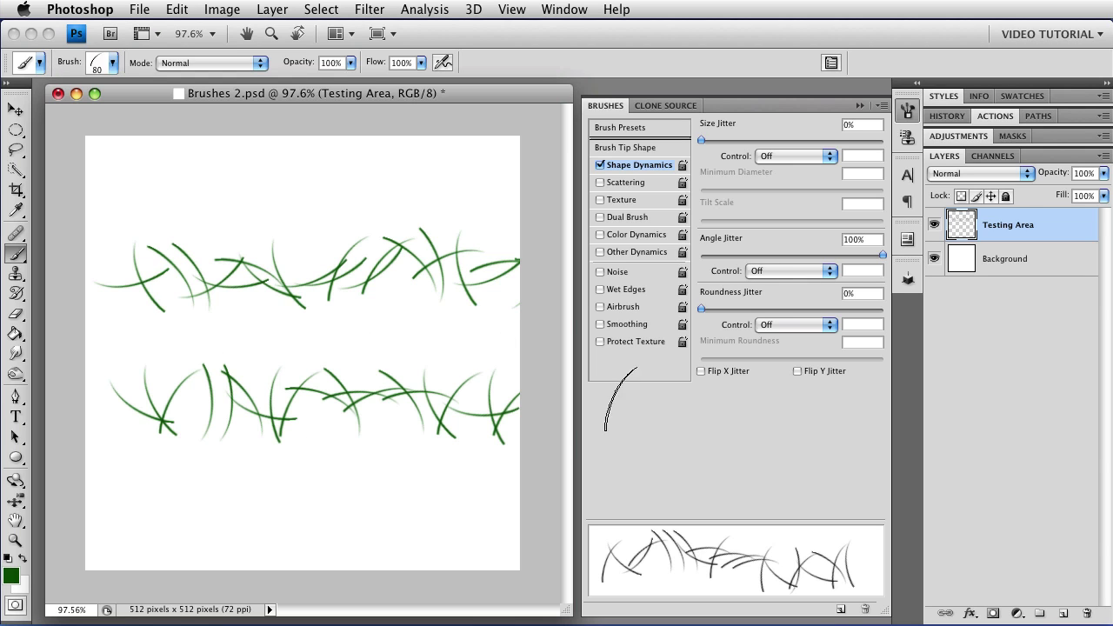
Make the Angle Jitter control Pen Pressure, paint a top row, and reset angle jitter to 0%
left_click(779, 271)
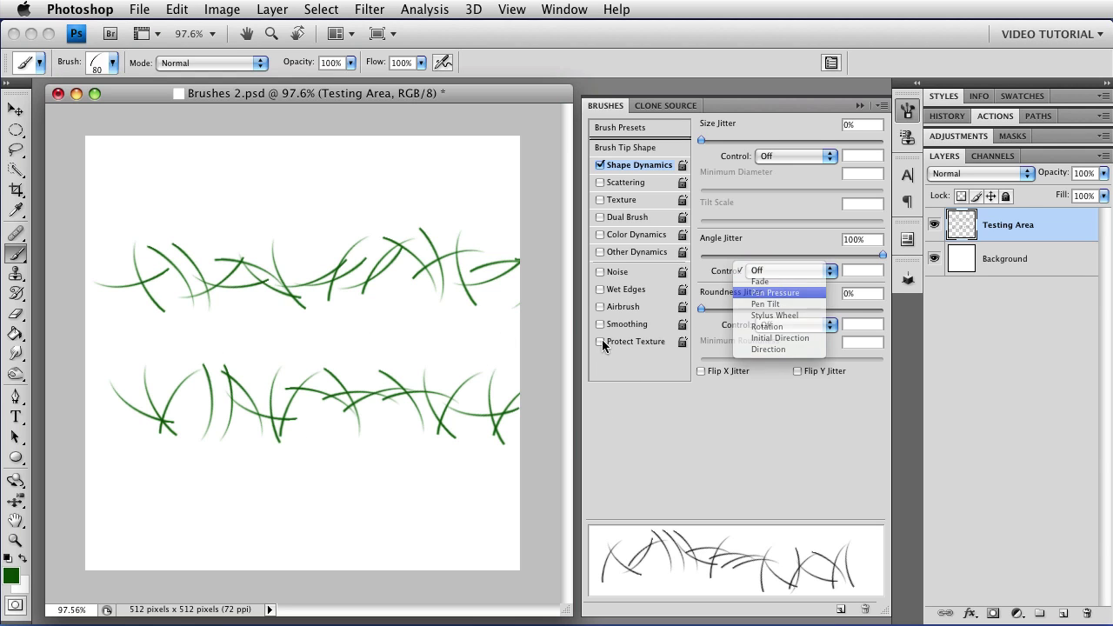
left_click(781, 293)
mouse_move(118, 223)
left_mouse_down()
mouse_move(131, 209)
mouse_move(535, 213)
left_mouse_up()
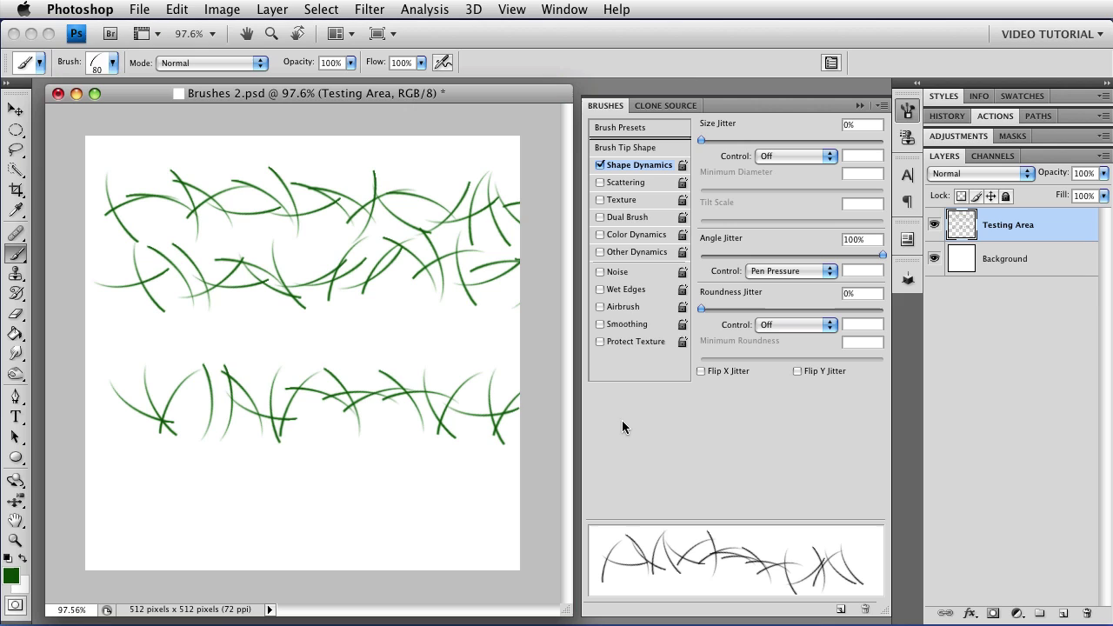
left_click(726, 255)
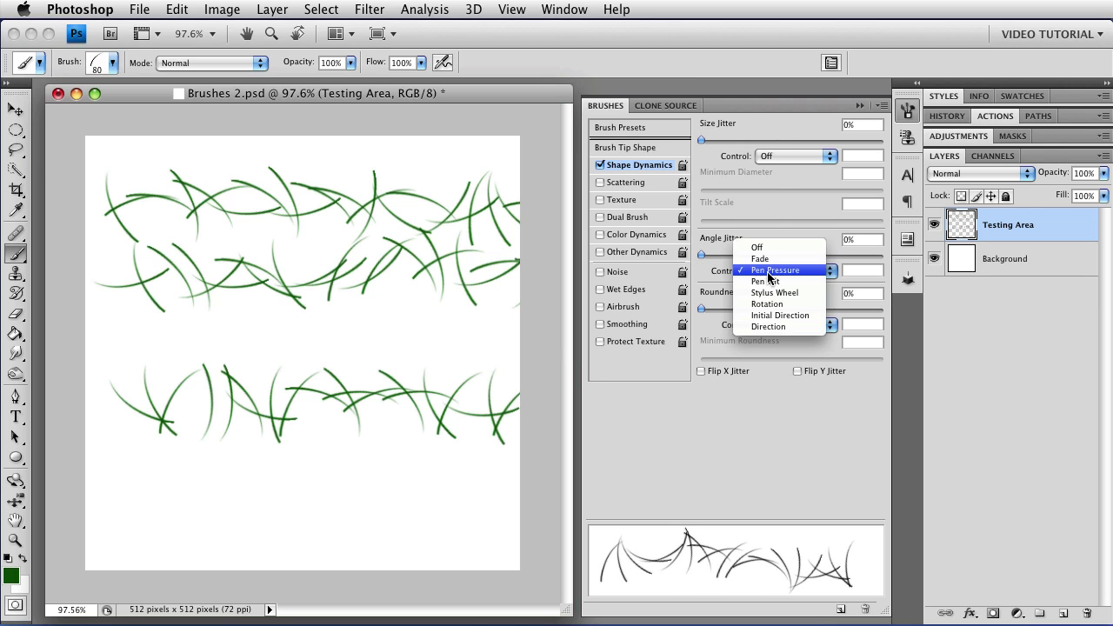
Set Angle Jitter to Fade over 15 steps, paint three test grass rows, then undo them
left_click(762, 260)
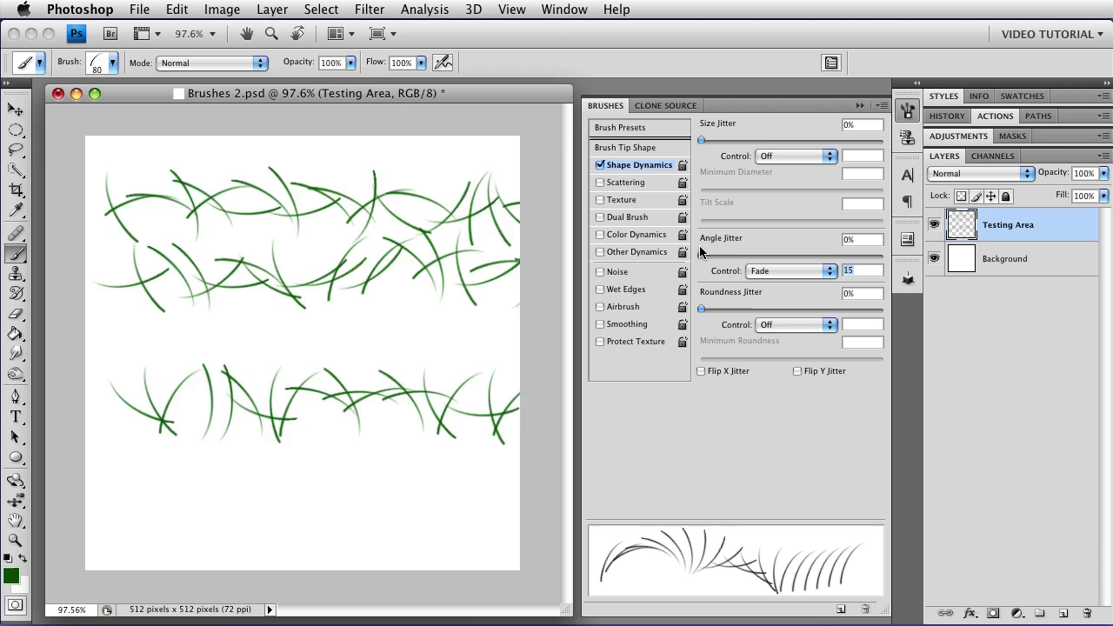
key("Delete")
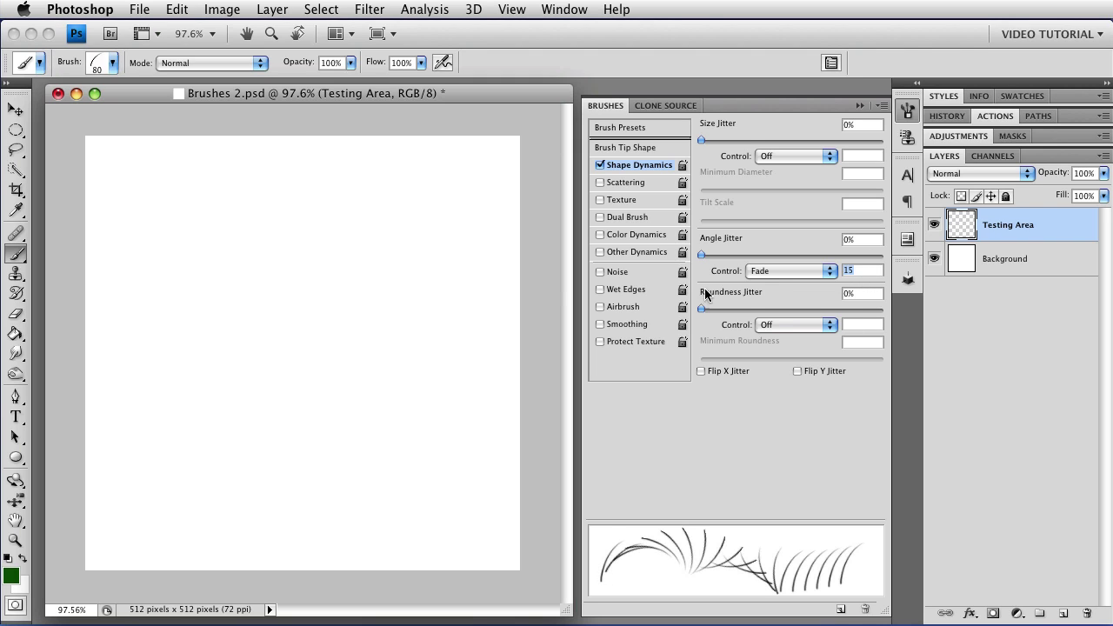
left_click_drag(131, 276, 548, 278)
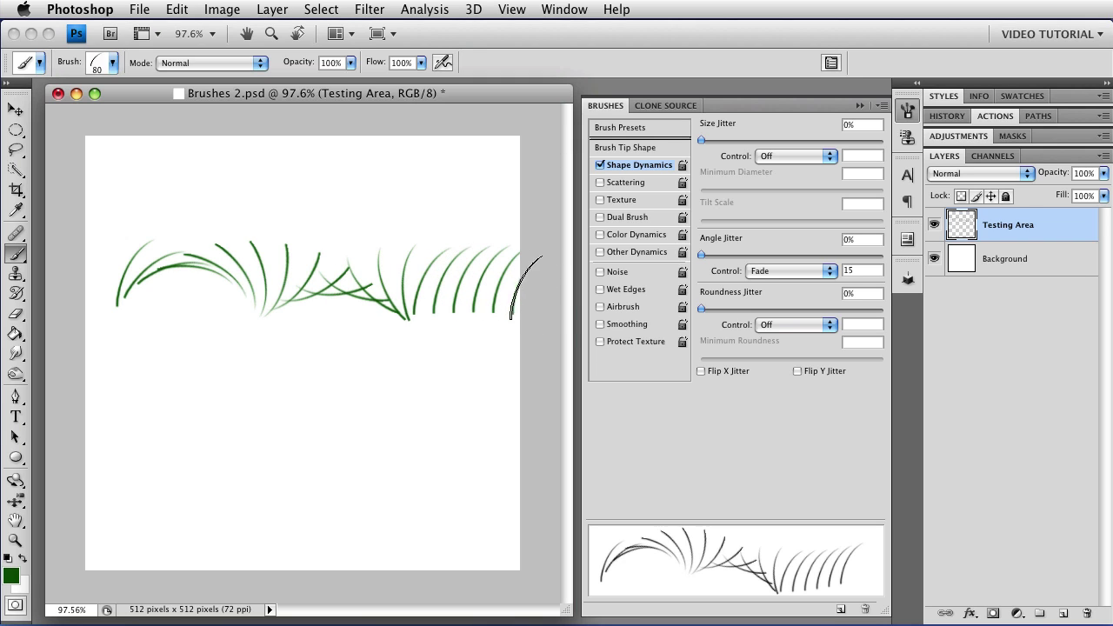
mouse_move(117, 441)
left_mouse_down()
mouse_move(177, 428)
mouse_move(319, 430)
left_mouse_up()
mouse_move(170, 488)
left_mouse_down()
mouse_move(275, 493)
mouse_move(396, 471)
mouse_move(439, 480)
left_mouse_up()
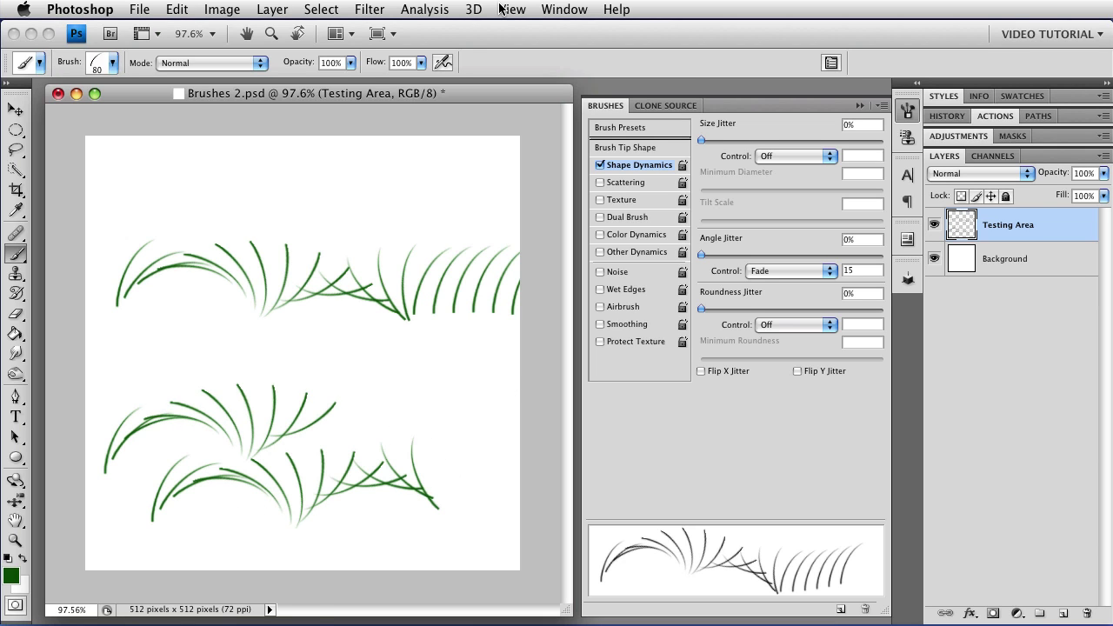
key("super+alt+z")
key("super+alt+z")
key("super+alt+z")
key("super+alt+z")
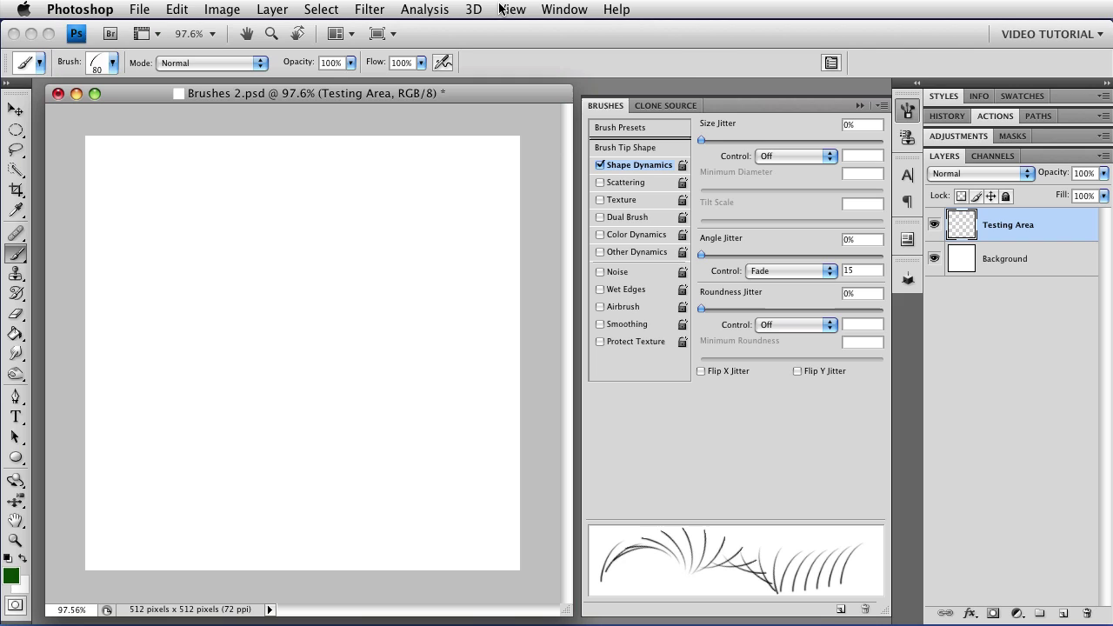
Set Angle Jitter Control to Pen Pressure and paint a test row of grass across the top
left_click(773, 272)
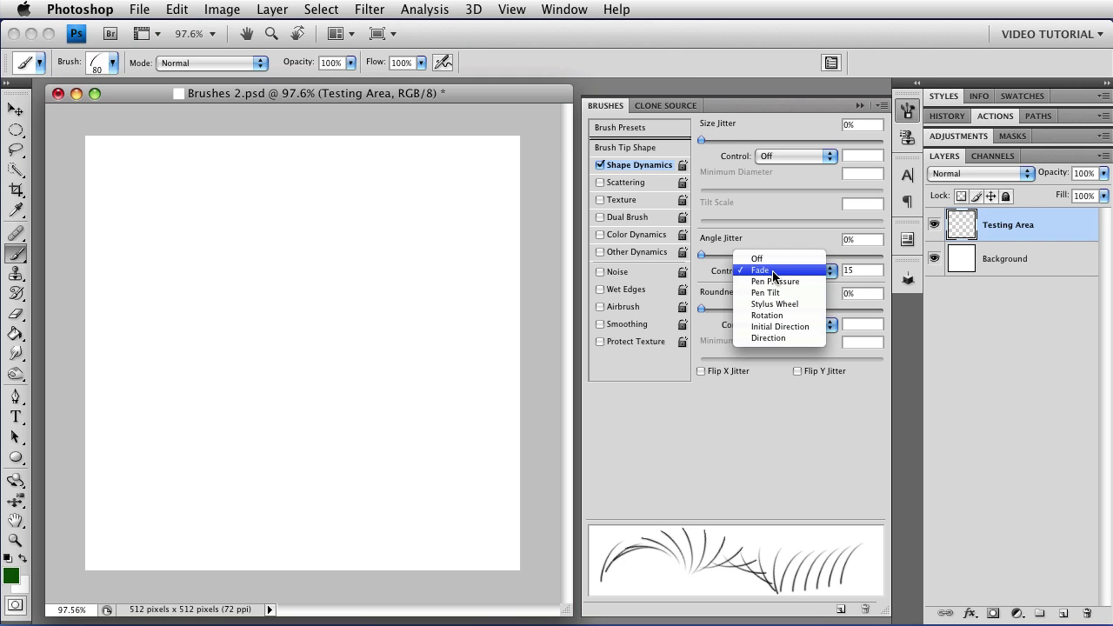
left_click(797, 282)
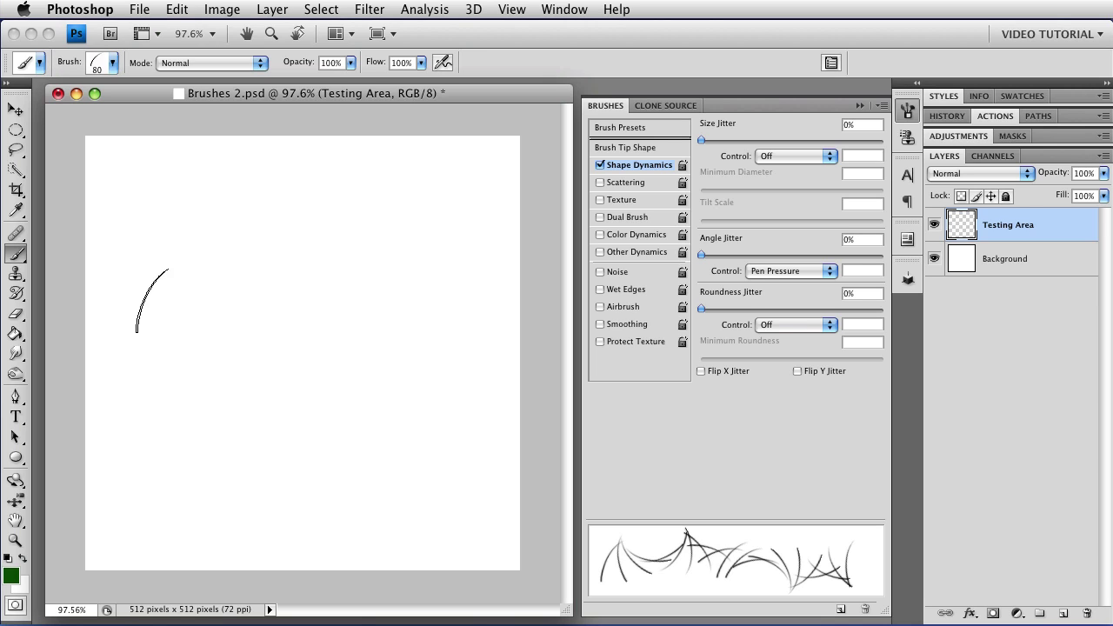
mouse_move(133, 294)
left_mouse_down()
mouse_move(395, 319)
mouse_move(520, 296)
left_mouse_up()
left_click(792, 270)
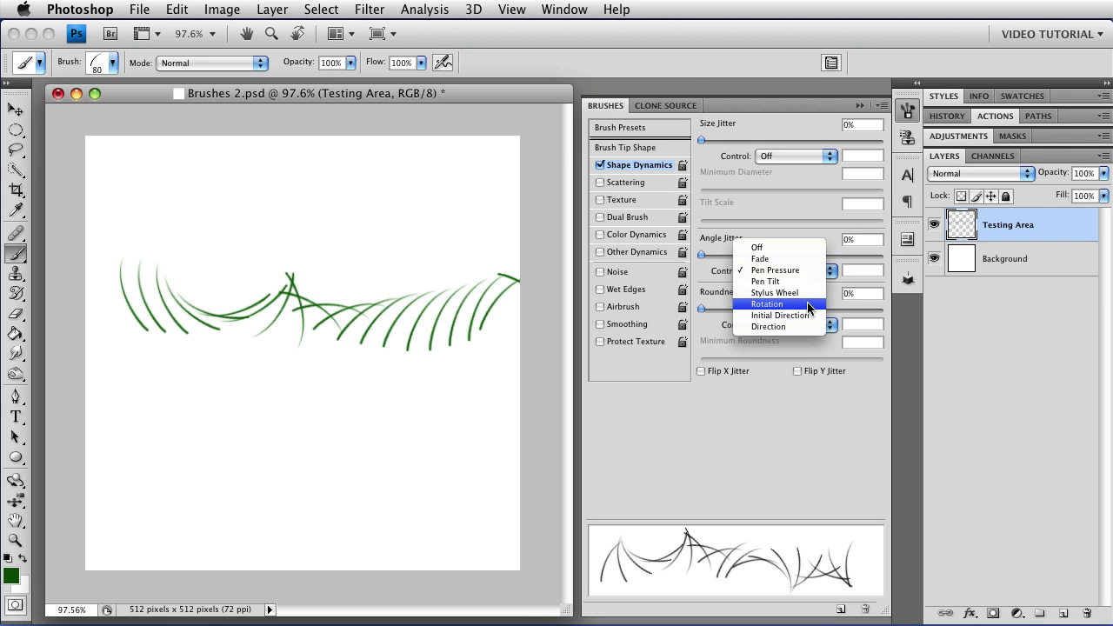
Switch Angle Jitter Control to Initial Direction, paint vertical and diagonal grass strokes, then undo them
left_click(808, 313)
key("BackSpace")
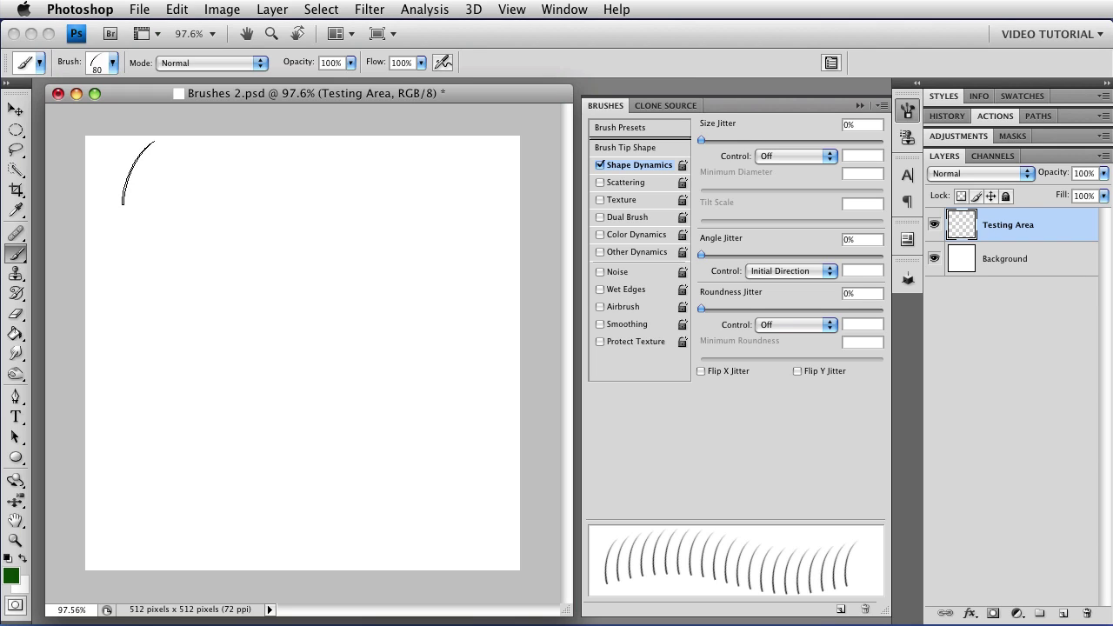
mouse_move(144, 174)
left_mouse_down()
mouse_move(131, 532)
mouse_move(421, 413)
mouse_move(213, 346)
mouse_move(343, 324)
mouse_move(325, 248)
mouse_move(235, 211)
mouse_move(470, 103)
mouse_move(225, 334)
mouse_move(437, 458)
mouse_move(449, 579)
mouse_move(368, 569)
left_mouse_up()
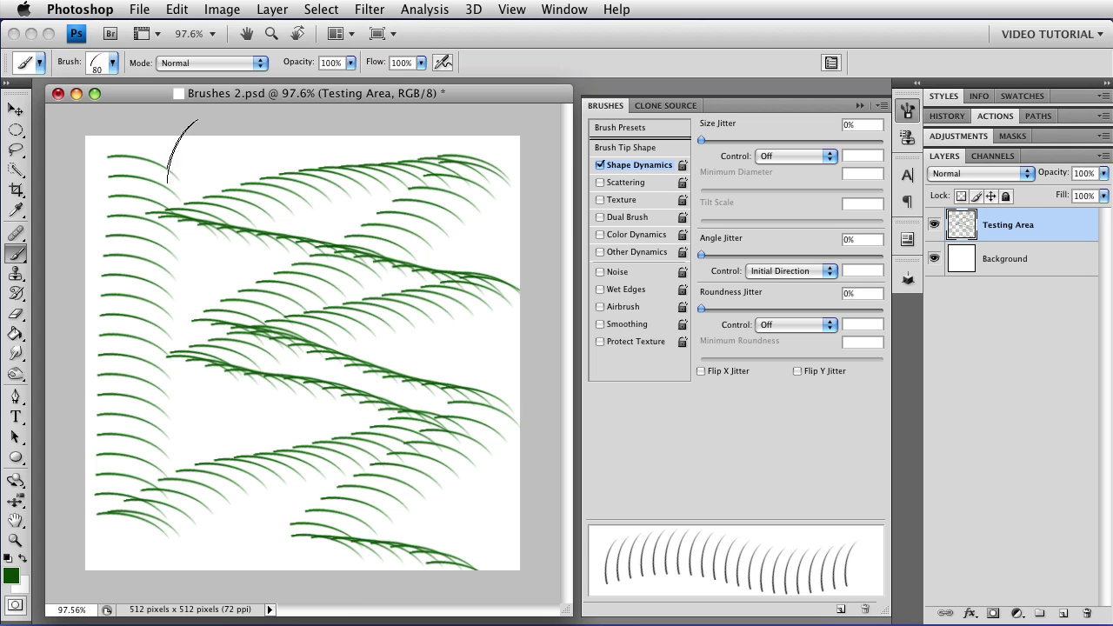
mouse_move(139, 318)
left_mouse_down()
mouse_move(202, 238)
mouse_move(405, 87)
left_mouse_up()
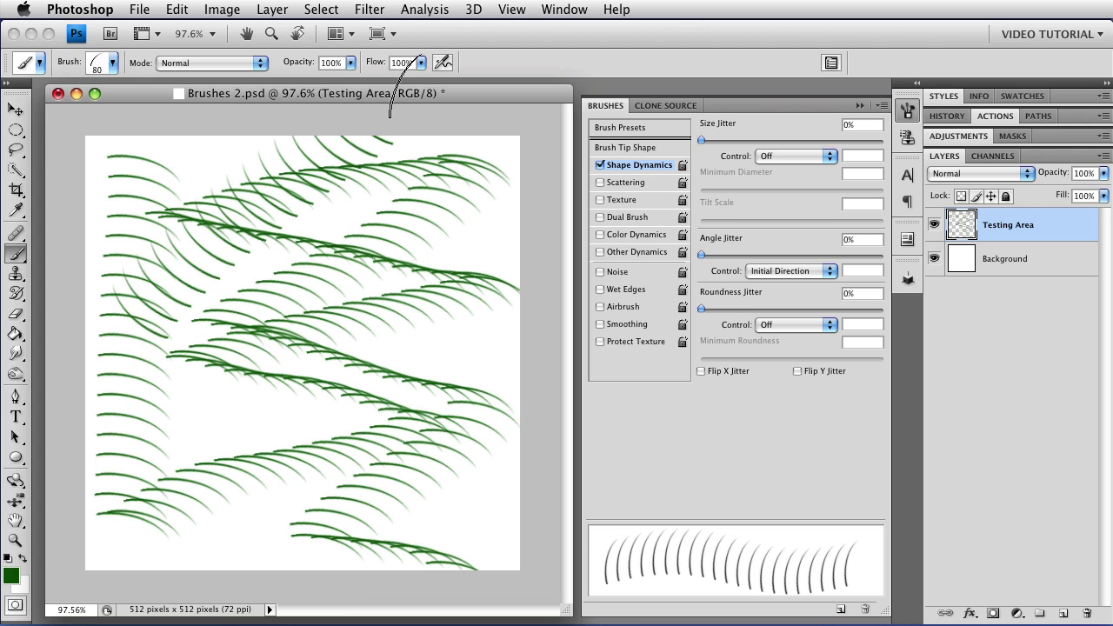
mouse_move(487, 500)
left_mouse_down()
mouse_move(360, 432)
mouse_move(112, 409)
mouse_move(459, 365)
mouse_move(435, 212)
mouse_move(514, 139)
left_mouse_up()
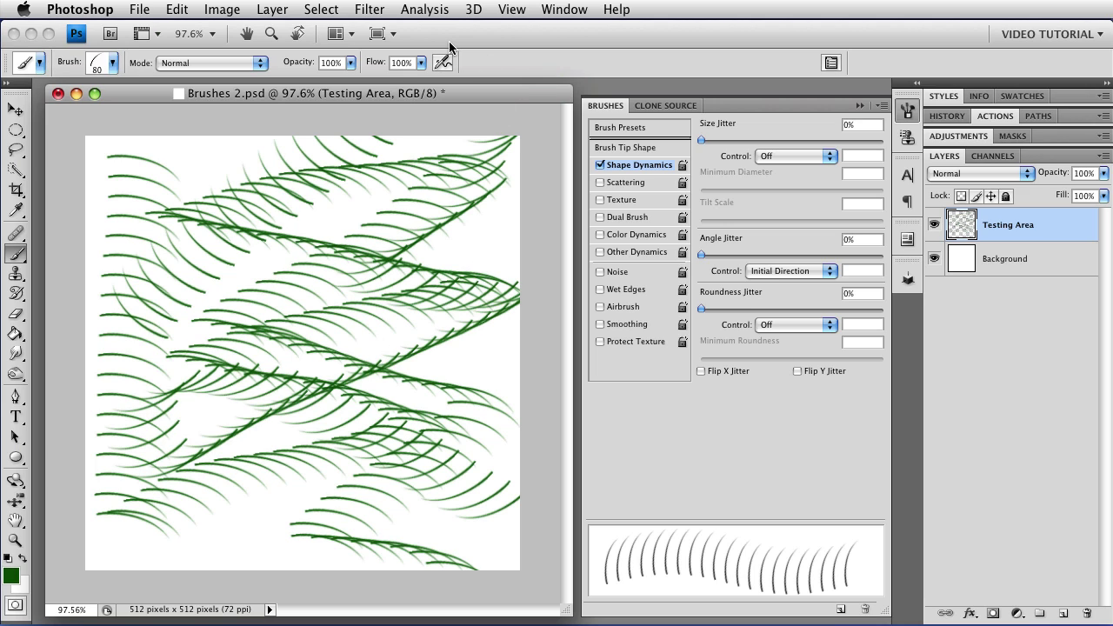
key("super+alt+z")
key("super+alt+z")
key("super+alt+z")
key("super+alt+z")
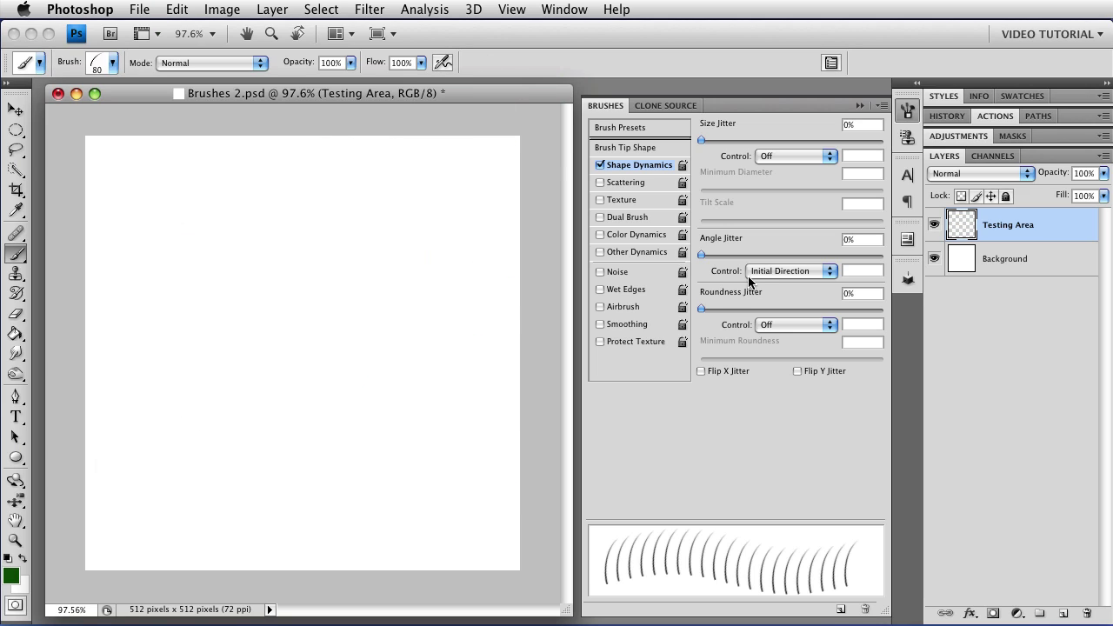
Set Angle Jitter Control to Direction and paint wavy grass strokes across the canvas
left_click(748, 280)
left_click(763, 290)
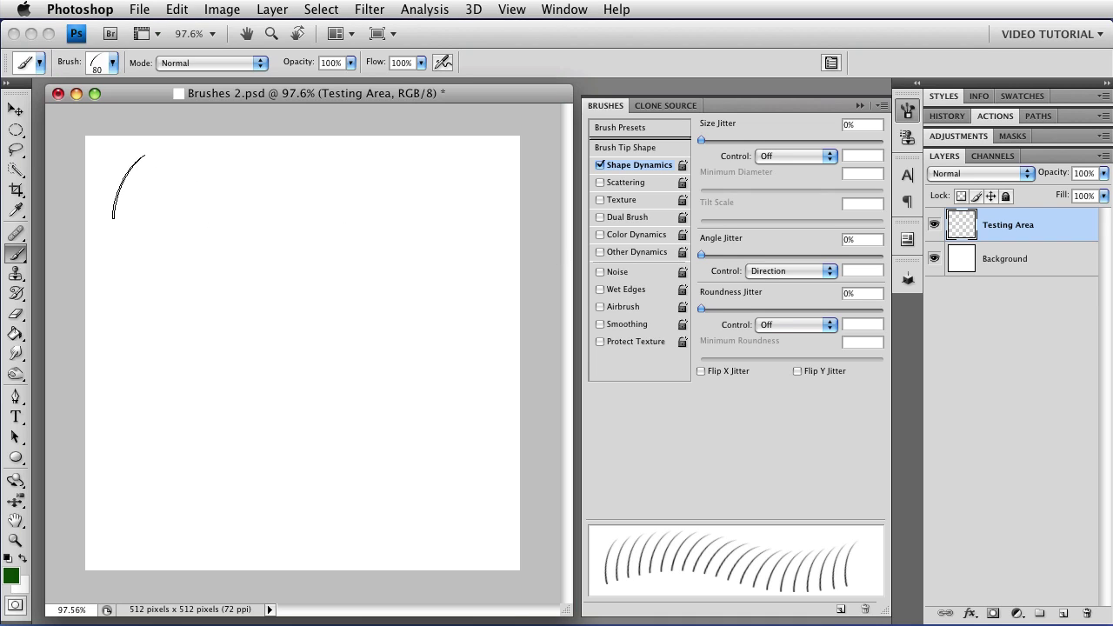
mouse_move(113, 216)
left_mouse_down()
mouse_move(183, 148)
mouse_move(156, 150)
left_mouse_up()
mouse_move(149, 213)
left_mouse_down()
mouse_move(199, 192)
mouse_move(247, 292)
mouse_move(121, 490)
mouse_move(185, 570)
mouse_move(268, 514)
mouse_move(332, 272)
mouse_move(412, 156)
mouse_move(469, 199)
mouse_move(346, 516)
mouse_move(379, 559)
mouse_move(473, 408)
mouse_move(560, 384)
mouse_move(508, 543)
left_mouse_up()
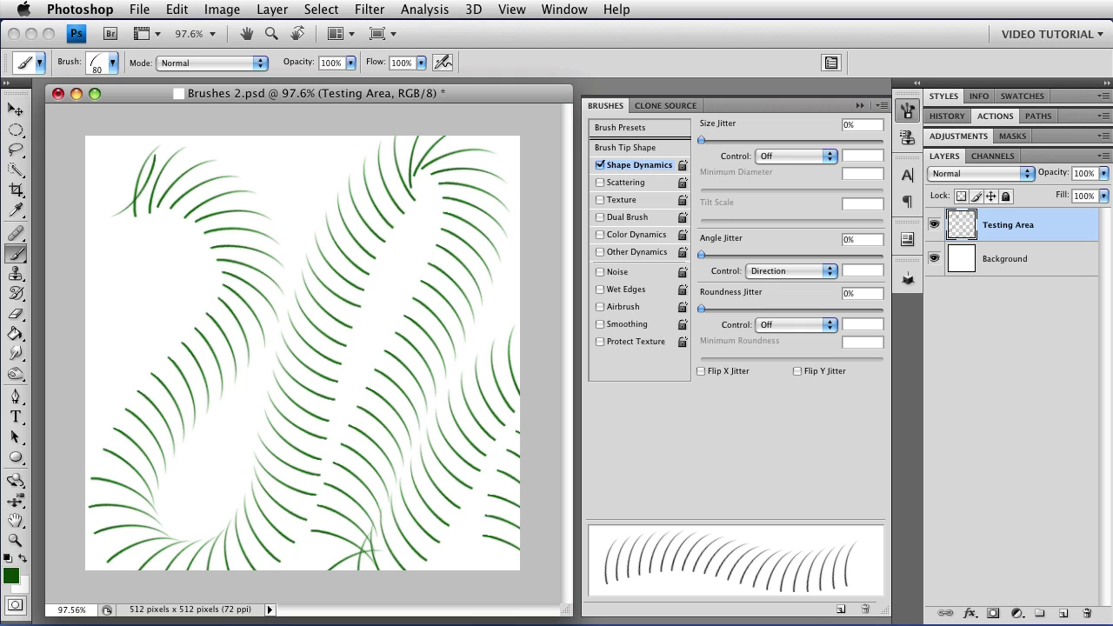
Clear the wavy strokes, paint a circular grass stroke, then undo it
key("Delete")
mouse_move(276, 222)
left_mouse_down()
mouse_move(383, 262)
mouse_move(393, 420)
mouse_move(264, 454)
mouse_move(204, 362)
mouse_move(241, 246)
mouse_move(280, 229)
left_mouse_up()
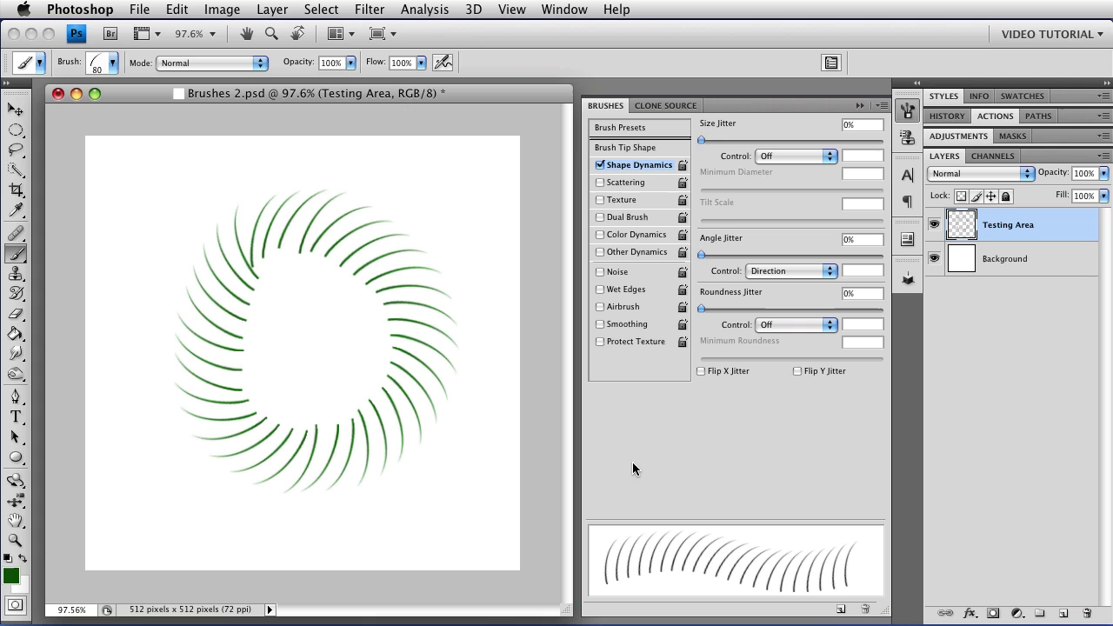
key("super+z")
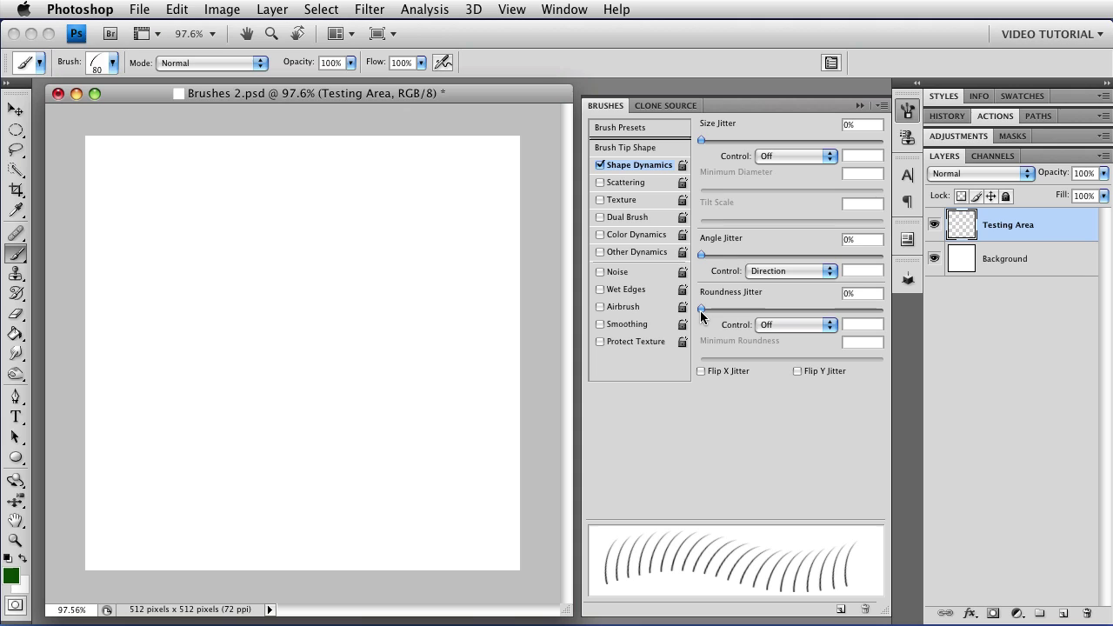
left_click_drag(702, 309, 884, 308)
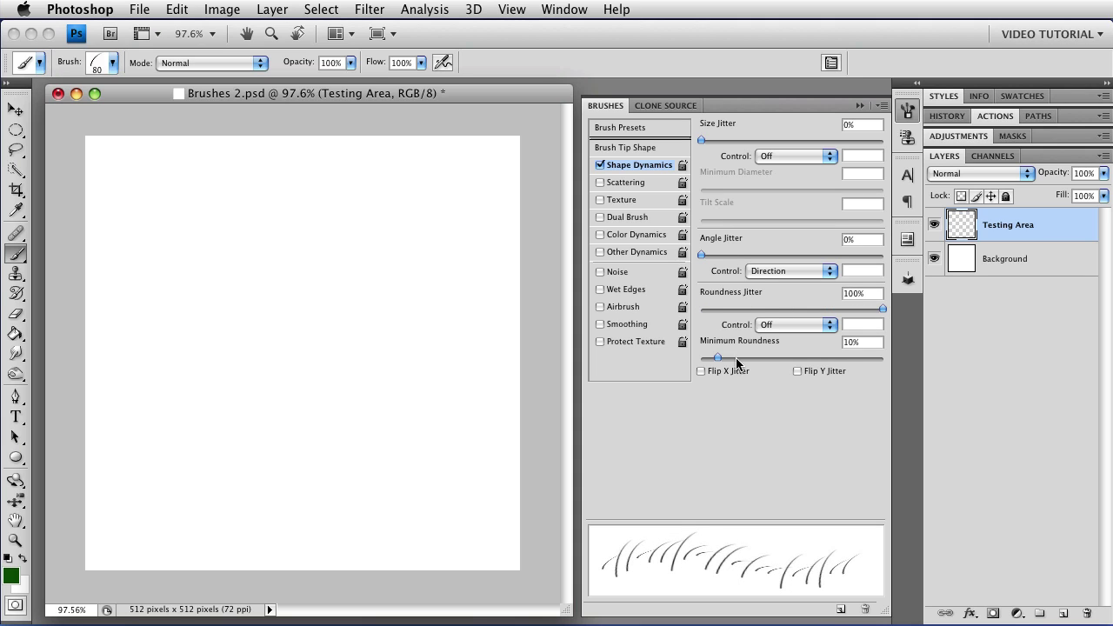
mouse_move(718, 359)
left_mouse_down()
mouse_move(817, 360)
mouse_move(678, 367)
left_mouse_up()
mouse_move(702, 358)
left_mouse_down()
mouse_move(776, 356)
mouse_move(697, 366)
left_mouse_up()
left_click_drag(812, 309, 674, 320)
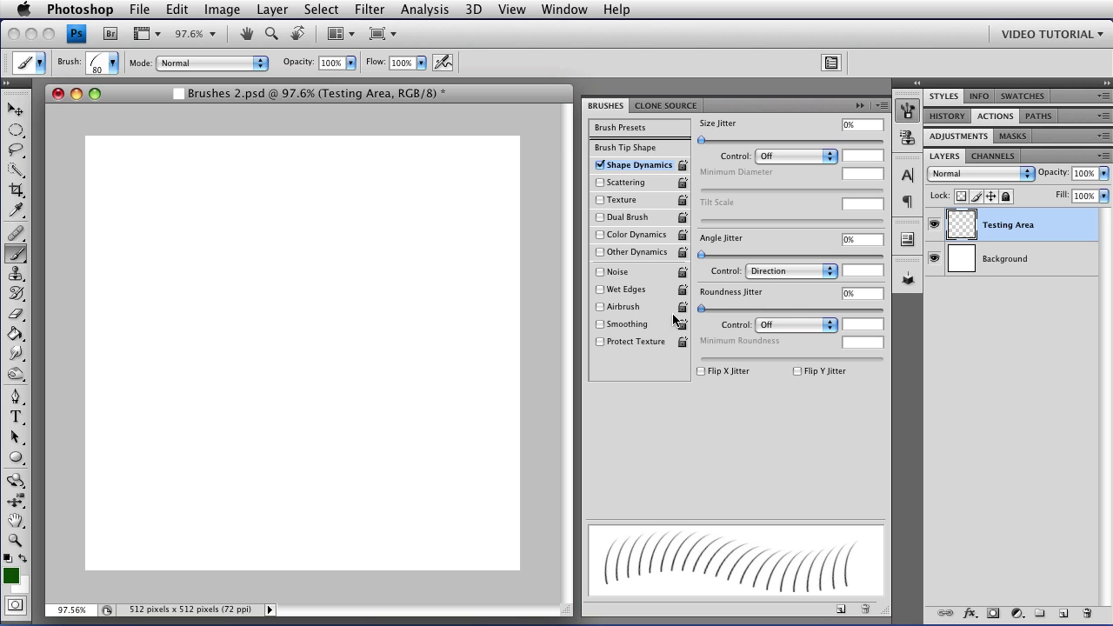
left_click(797, 327)
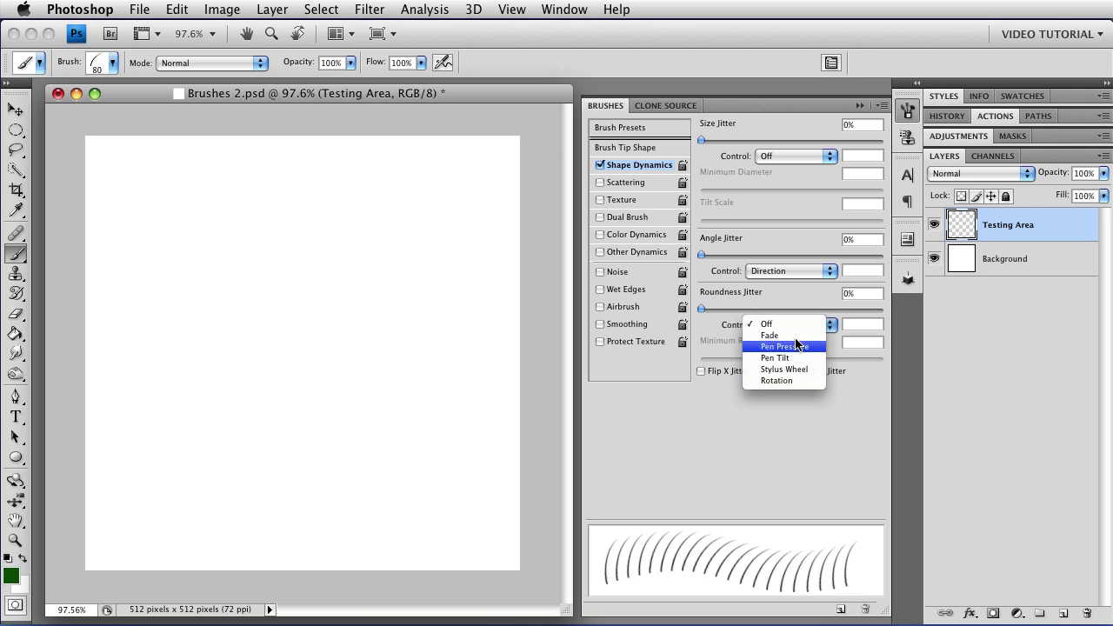
left_click(733, 327)
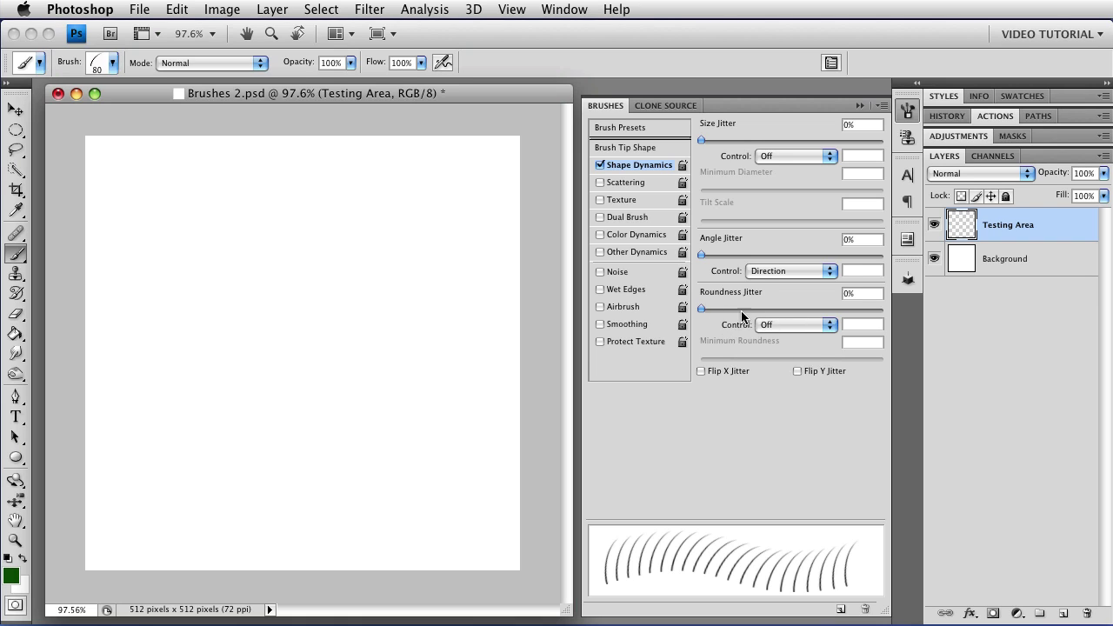
Enable both Flip X Jitter and Flip Y Jitter for the grass brush
left_click(701, 369)
left_click(702, 371)
left_click(797, 372)
left_click(797, 374)
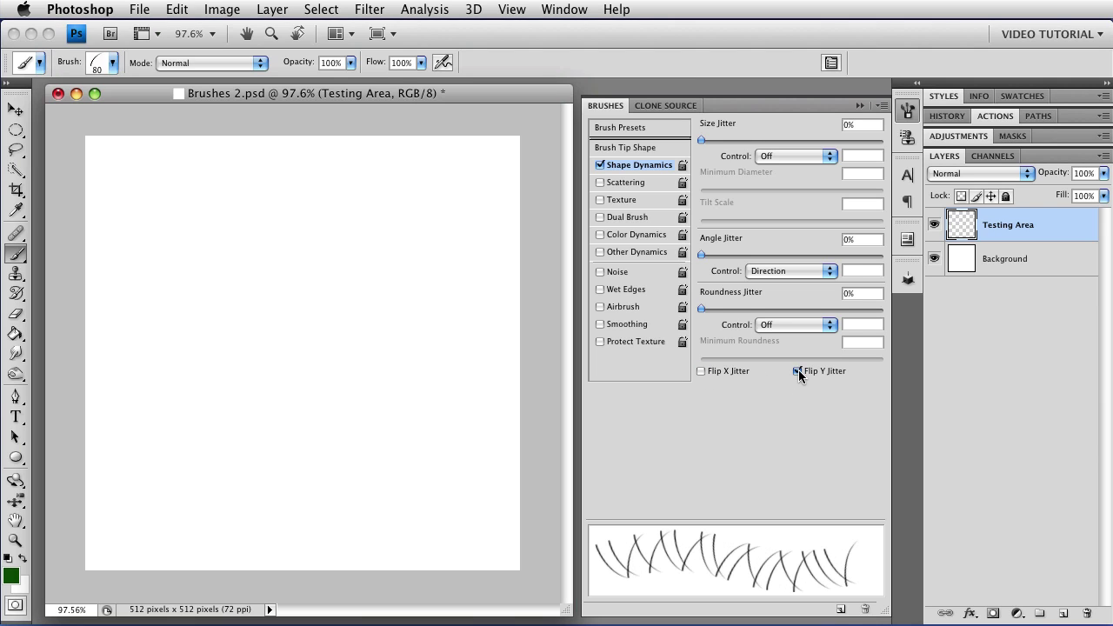
left_click(701, 372)
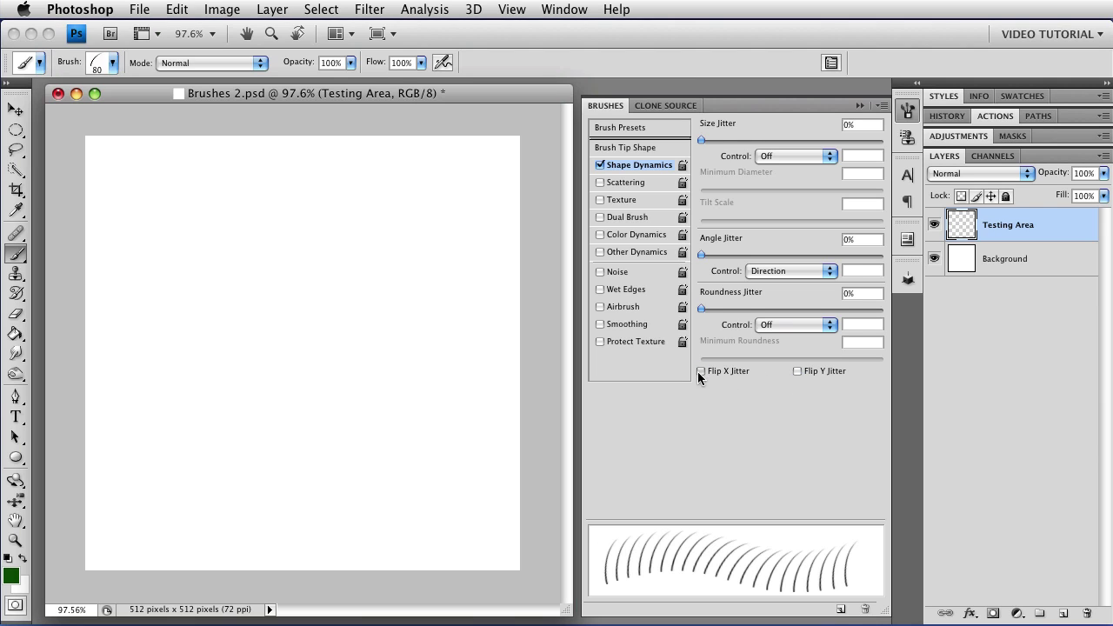
left_click(796, 372)
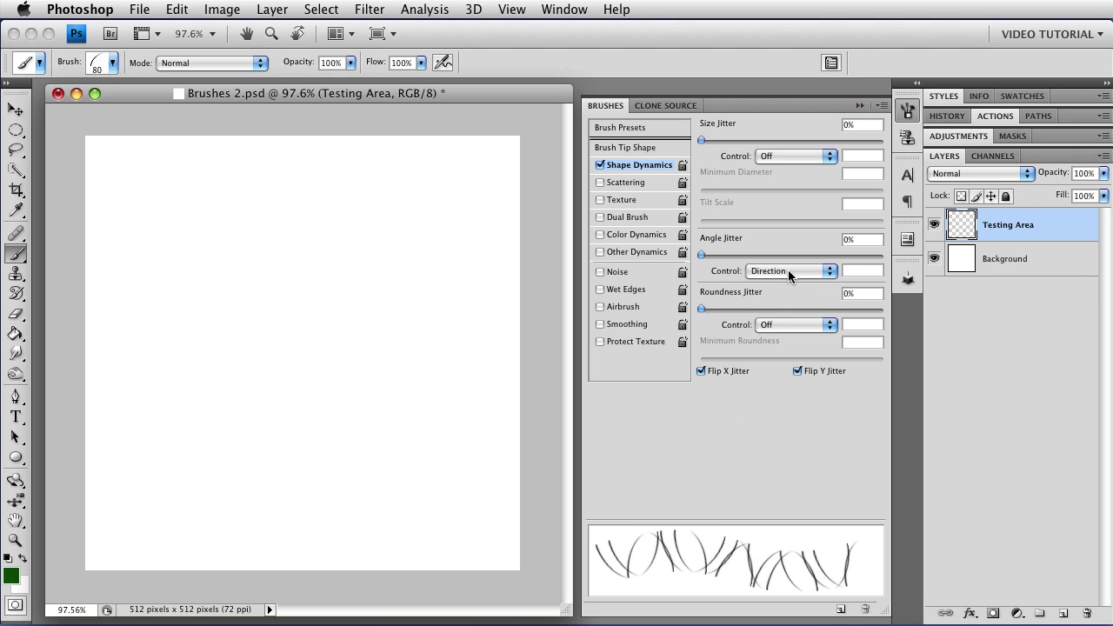
Set Size Jitter Control to Pen Pressure and paint a looping grass stroke across the canvas
left_click(804, 158)
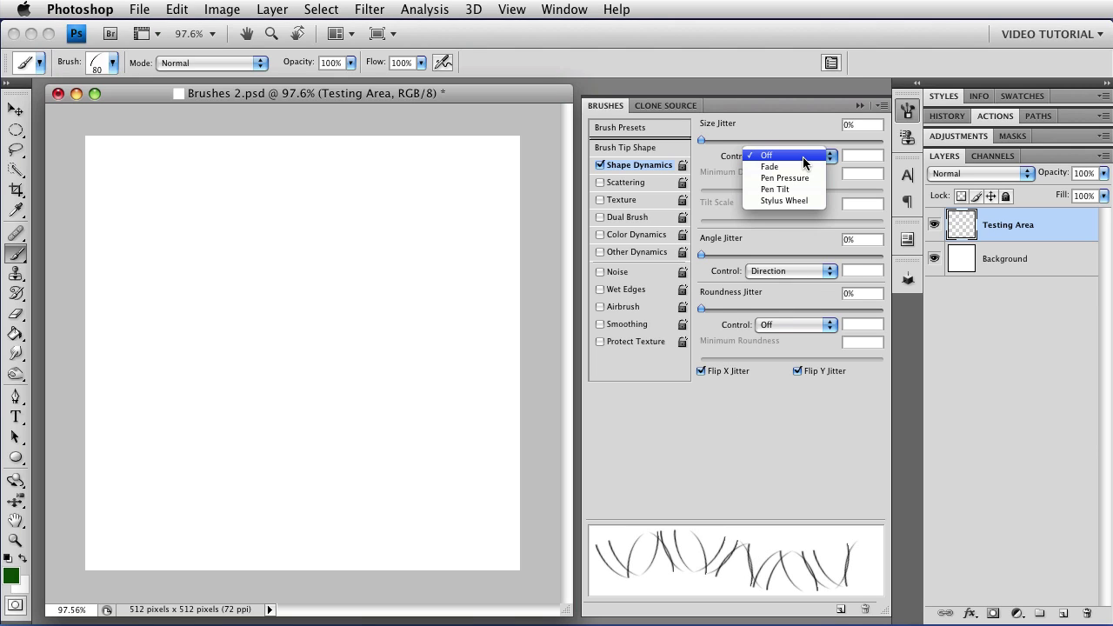
left_click(808, 179)
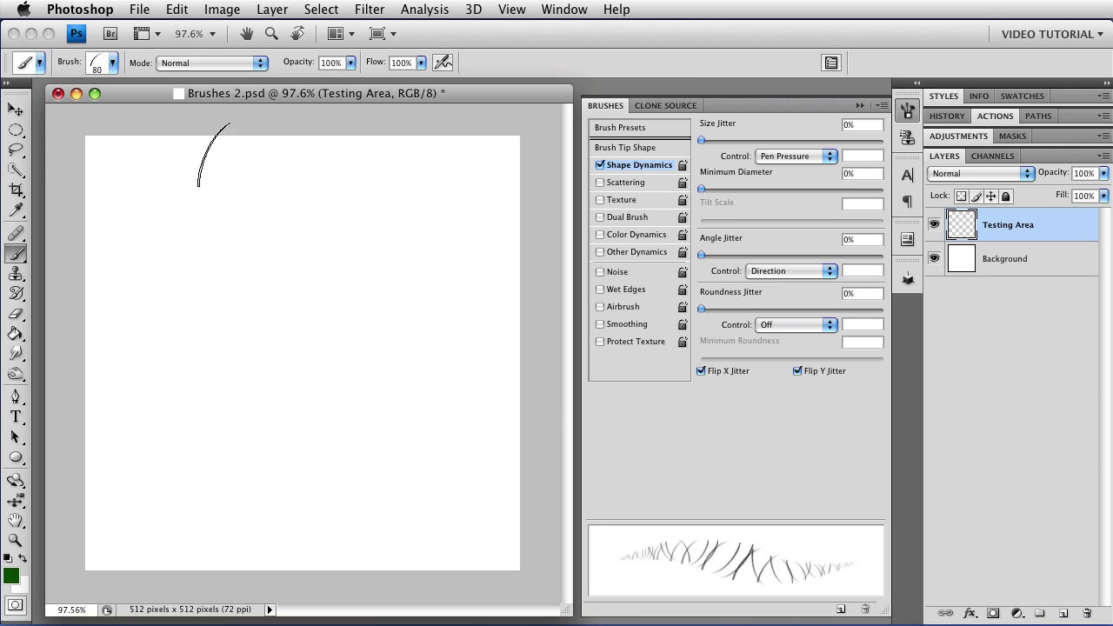
mouse_move(122, 184)
left_mouse_down()
mouse_move(205, 182)
mouse_move(154, 263)
mouse_move(110, 400)
mouse_move(183, 492)
mouse_move(250, 250)
mouse_move(306, 239)
mouse_move(376, 133)
mouse_move(427, 198)
mouse_move(343, 292)
mouse_move(350, 362)
mouse_move(470, 396)
mouse_move(279, 495)
mouse_move(334, 527)
mouse_move(473, 505)
mouse_move(539, 548)
left_mouse_up()
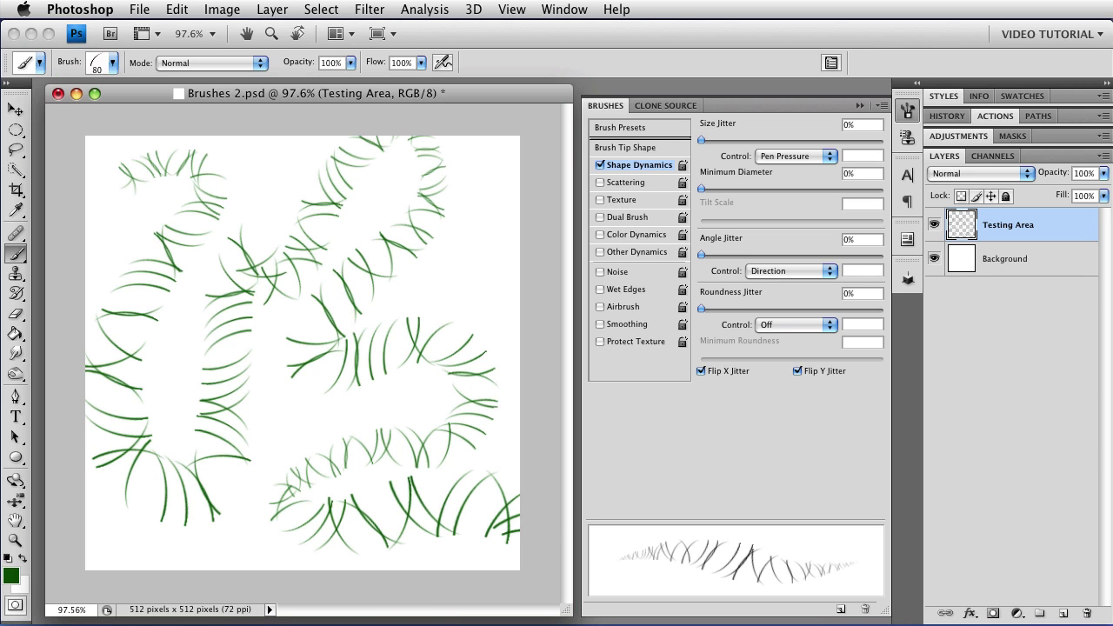